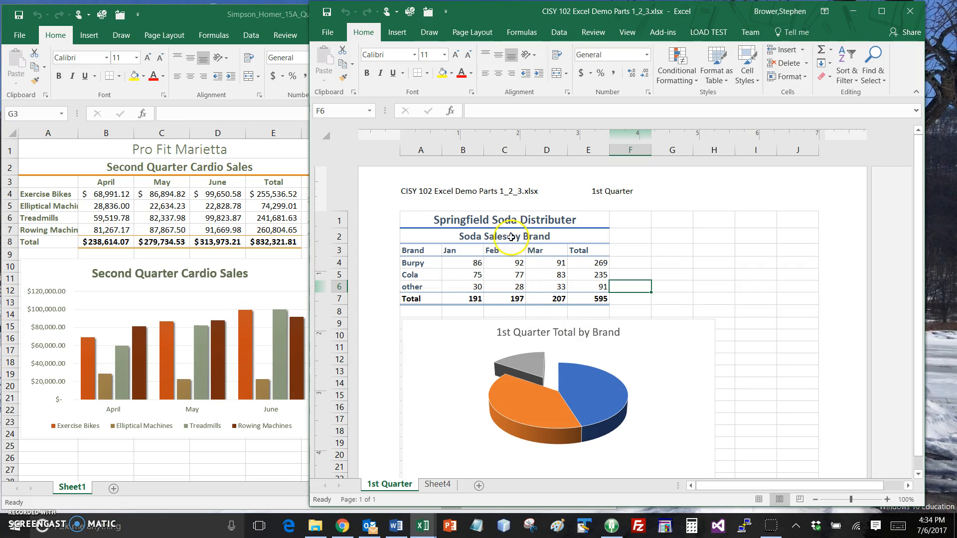
Step: Apply the Title cell style to the "Springfield Soda Distributer" heading in row 1
click(498, 220)
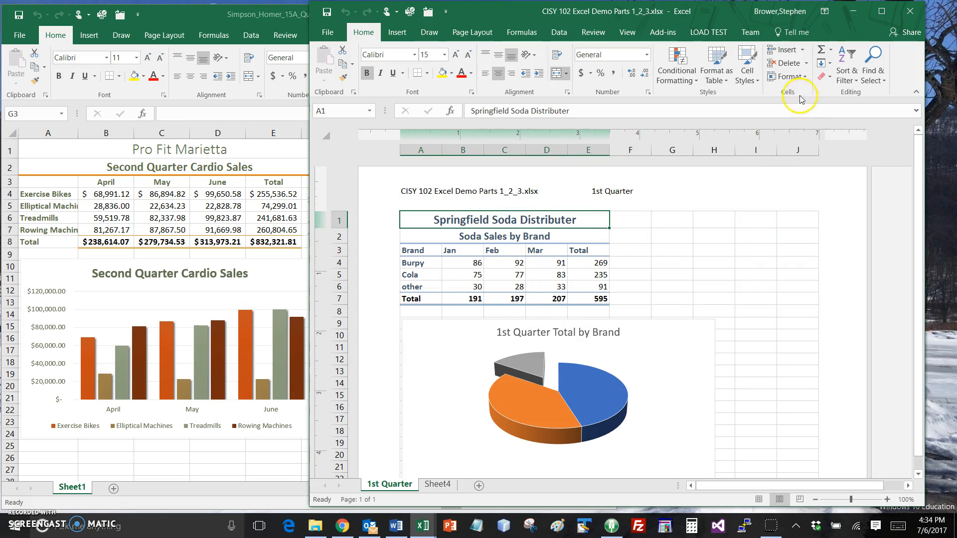
click(754, 83)
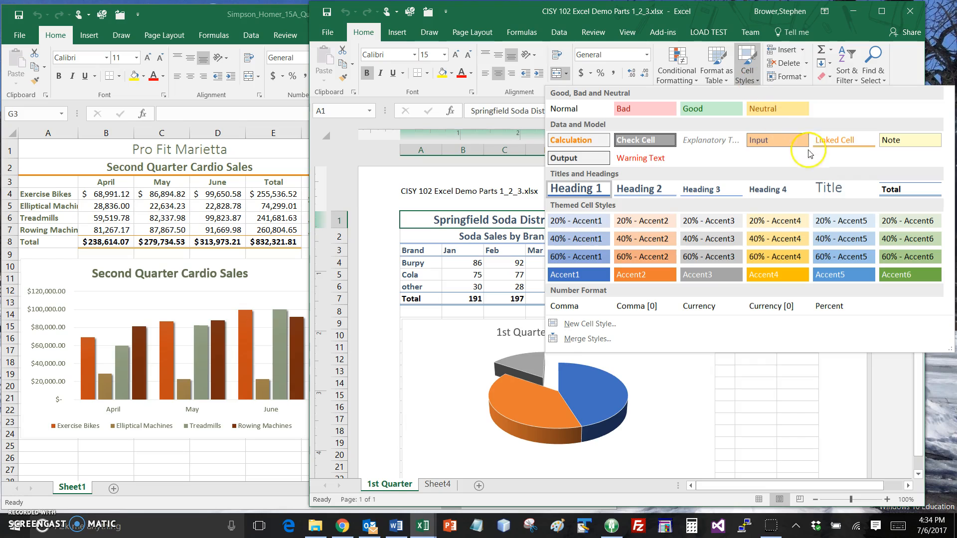
click(829, 189)
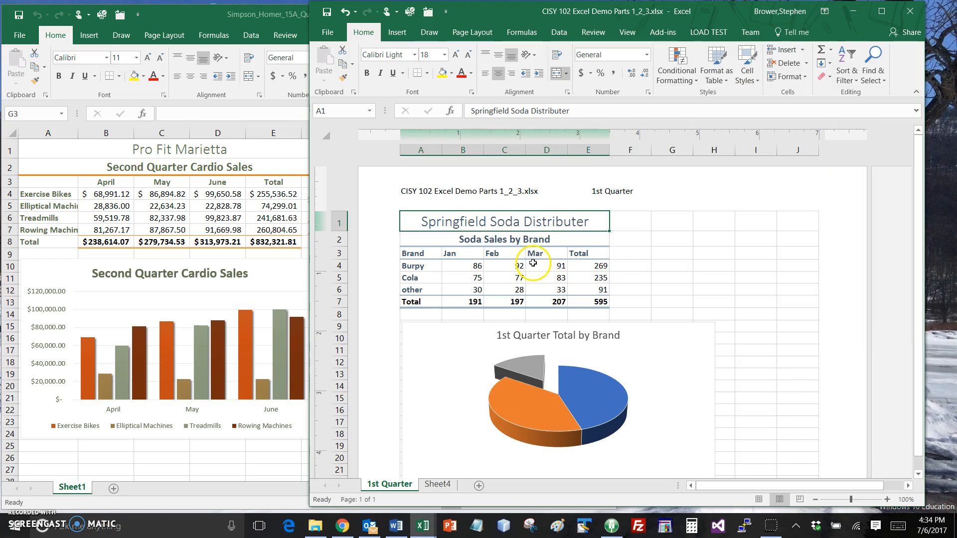
Step: Switch to the Pro Fit Marietta workbook and check which cell style the "Second Quarter Cardio Sales" subtitle uses
click(179, 163)
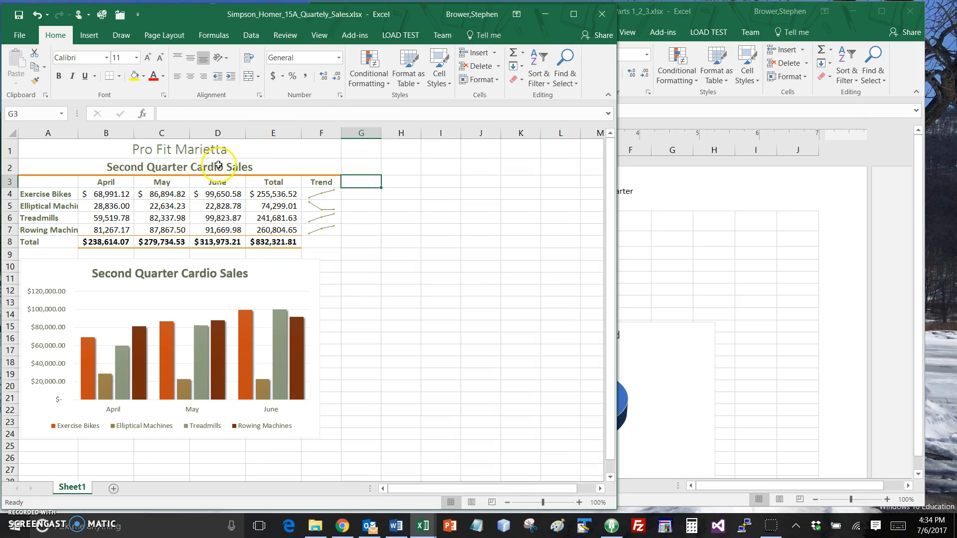
click(179, 164)
click(448, 87)
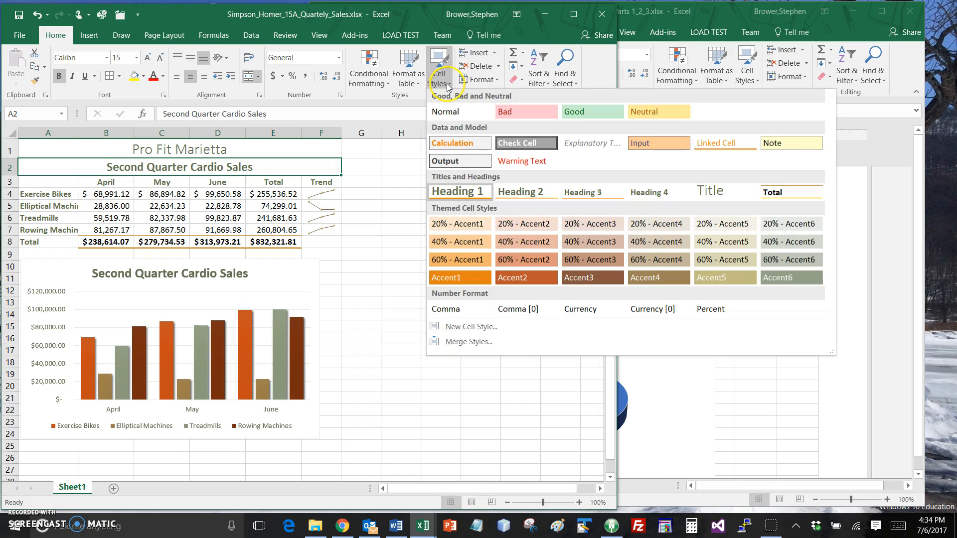
click(271, 15)
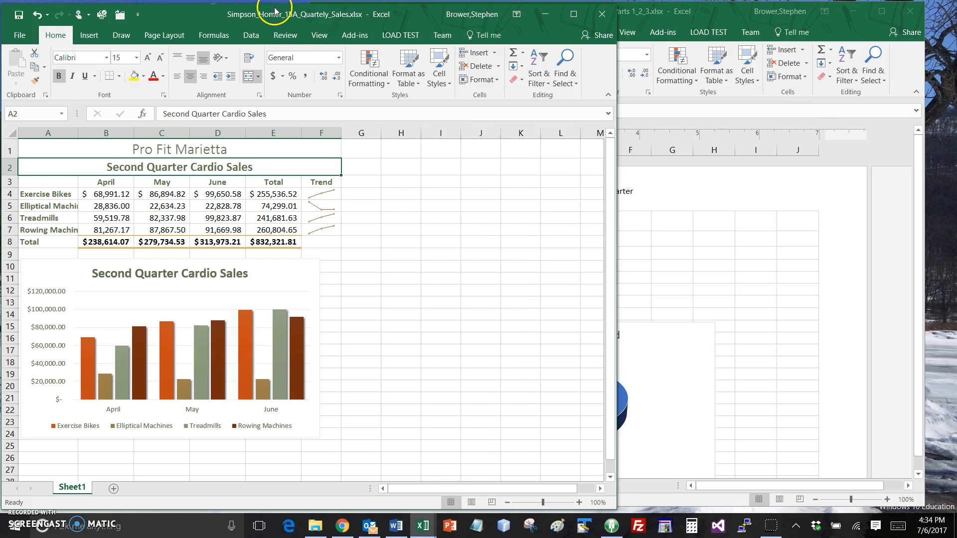
Step: Return to the soda sales workbook and apply the Heading 1 cell style to the "Soda Sales by Brand" subtitle
click(648, 18)
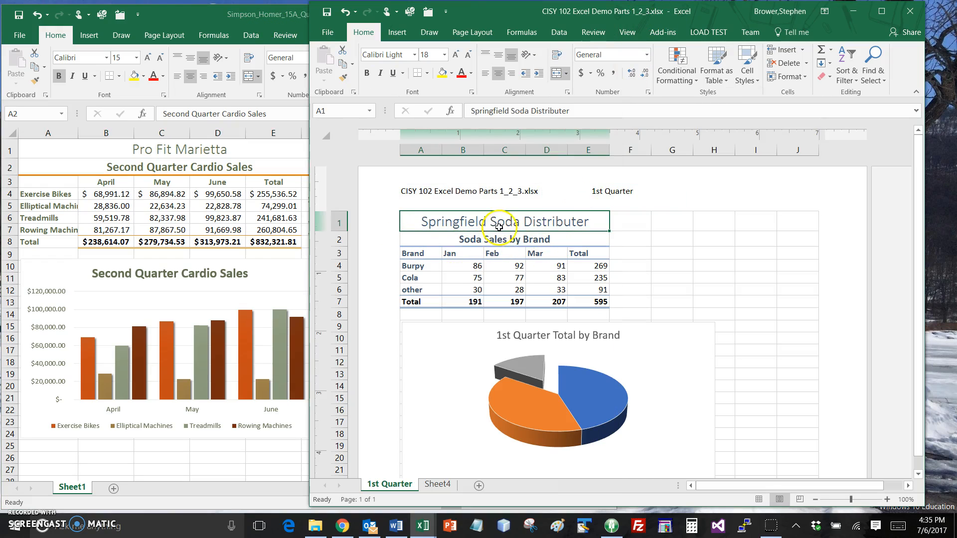
click(517, 239)
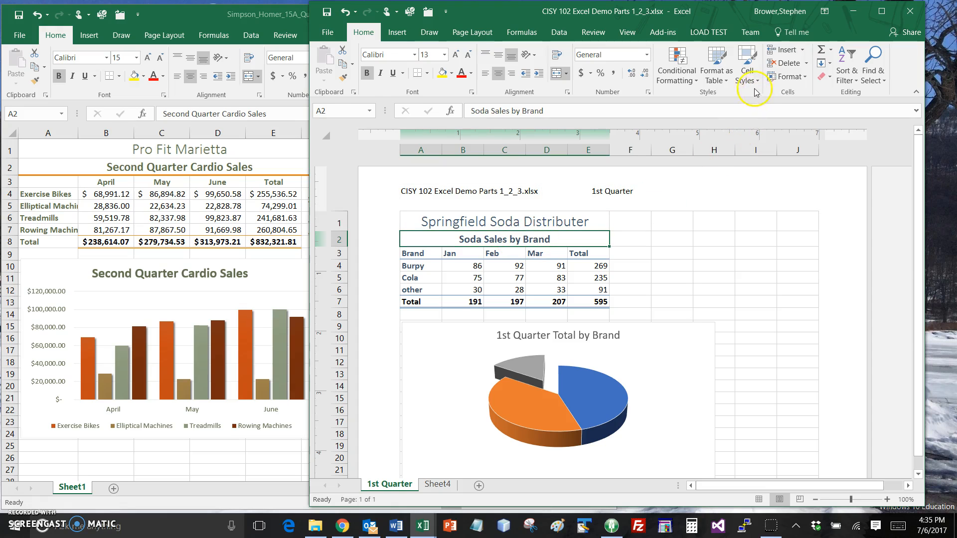
click(755, 83)
click(589, 188)
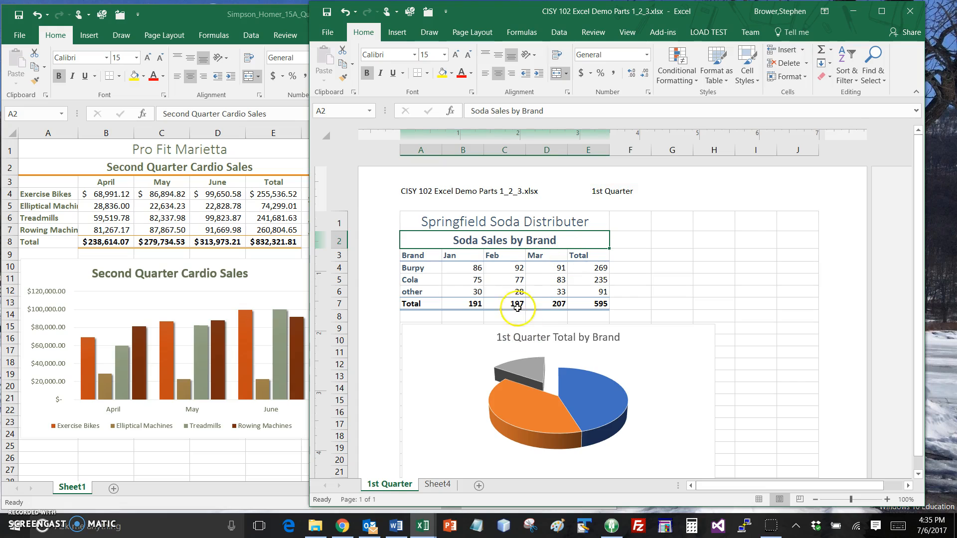
Step: Apply the Heading 4 cell style to the column headings B3:E3 and the row labels A3:A7 together
drag(459, 252, 582, 256)
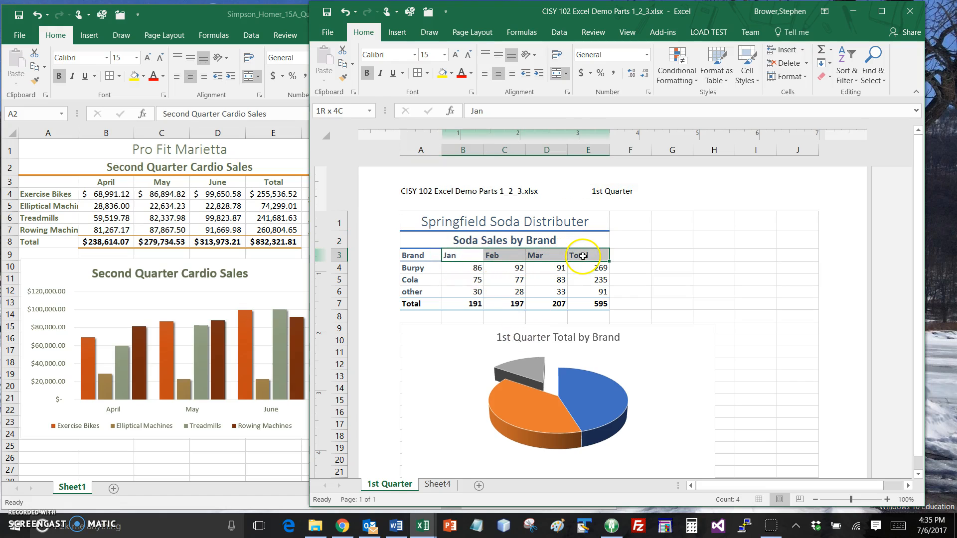
drag(412, 255, 418, 304)
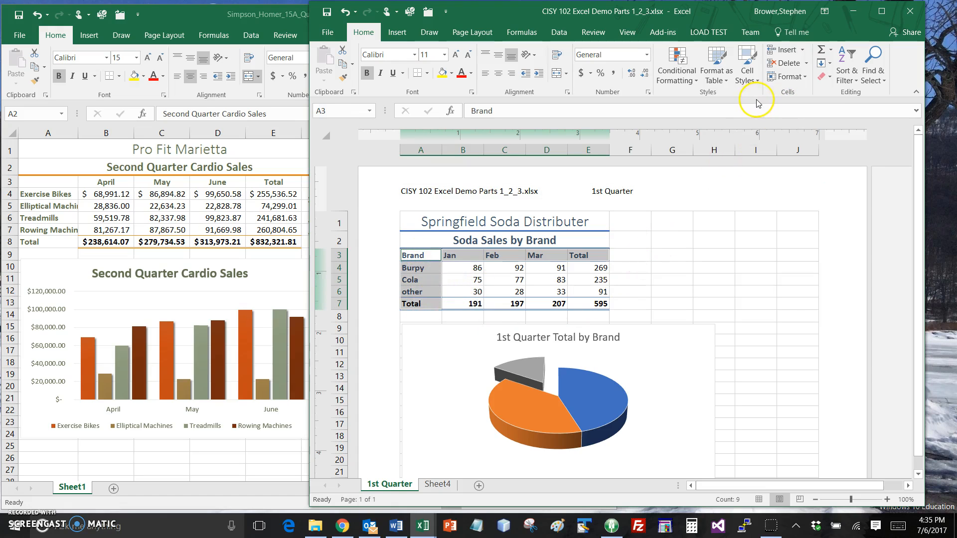
click(751, 83)
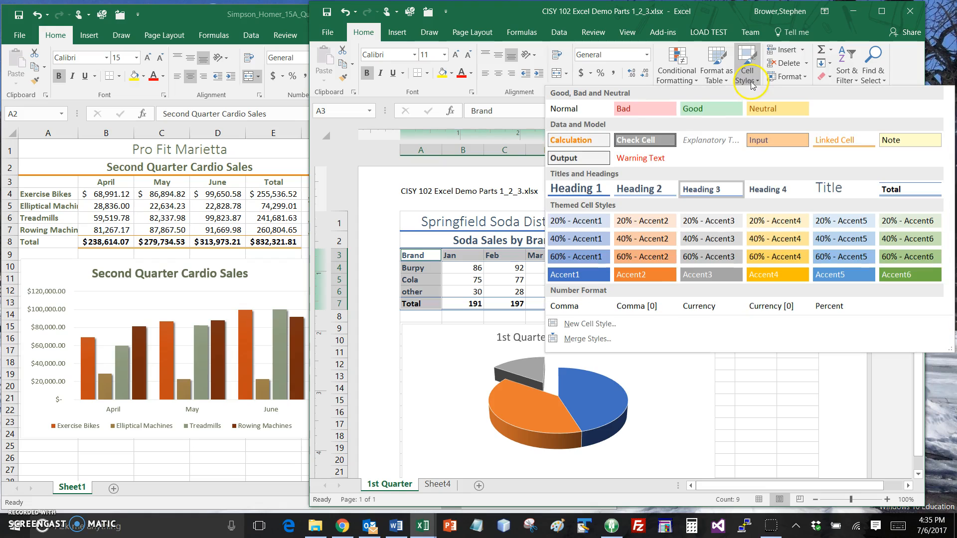
click(784, 194)
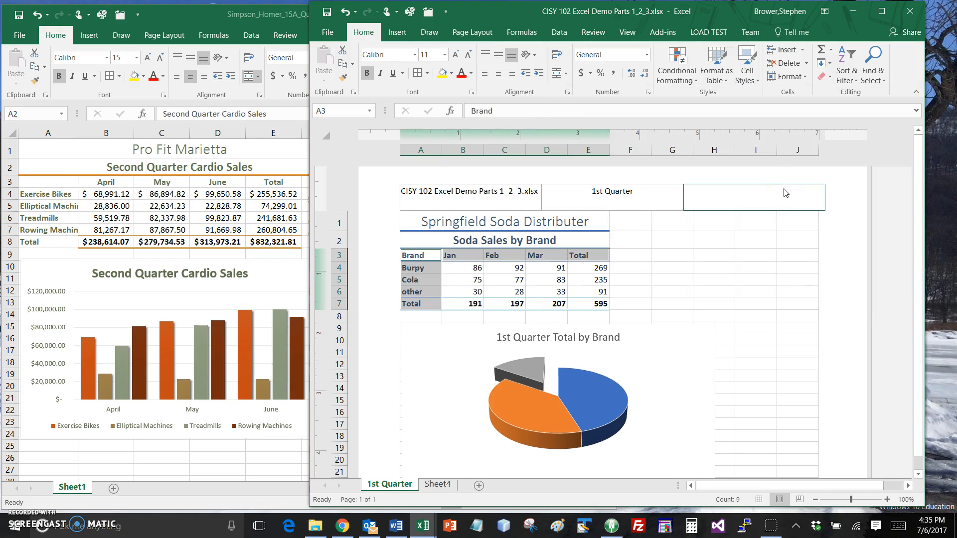
click(726, 249)
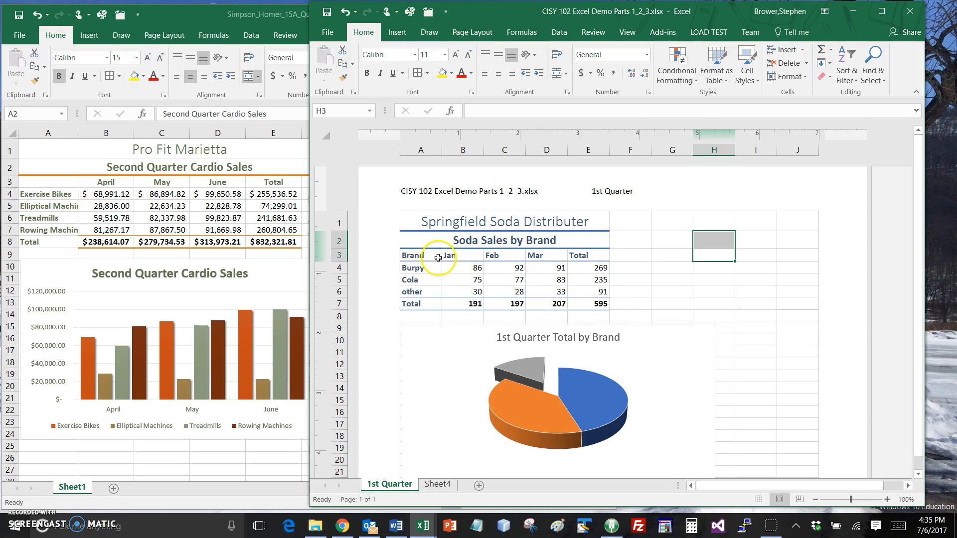
Step: Clear only the formats from the whole soda sales table, A1:E7, and check the formulas in E4 and E7
drag(601, 304, 409, 215)
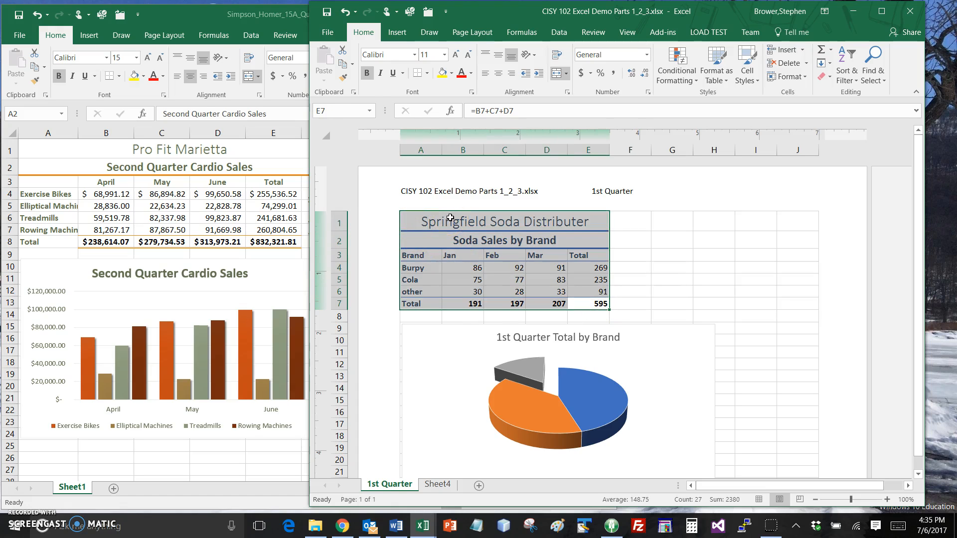
click(829, 79)
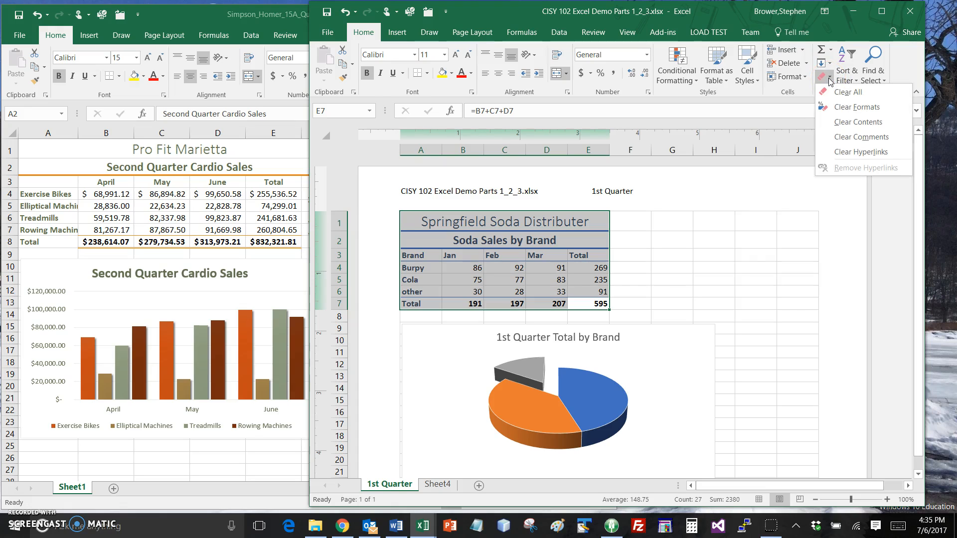
click(874, 112)
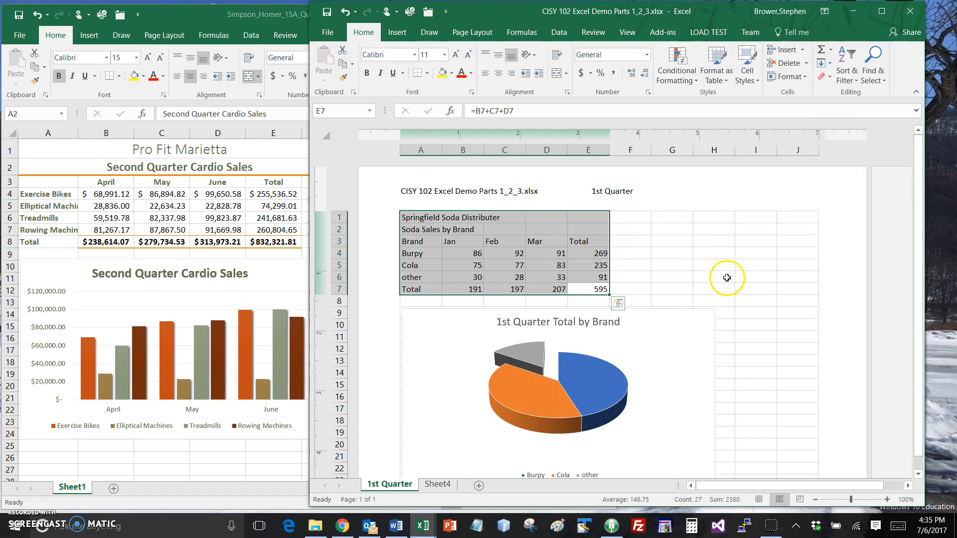
click(600, 253)
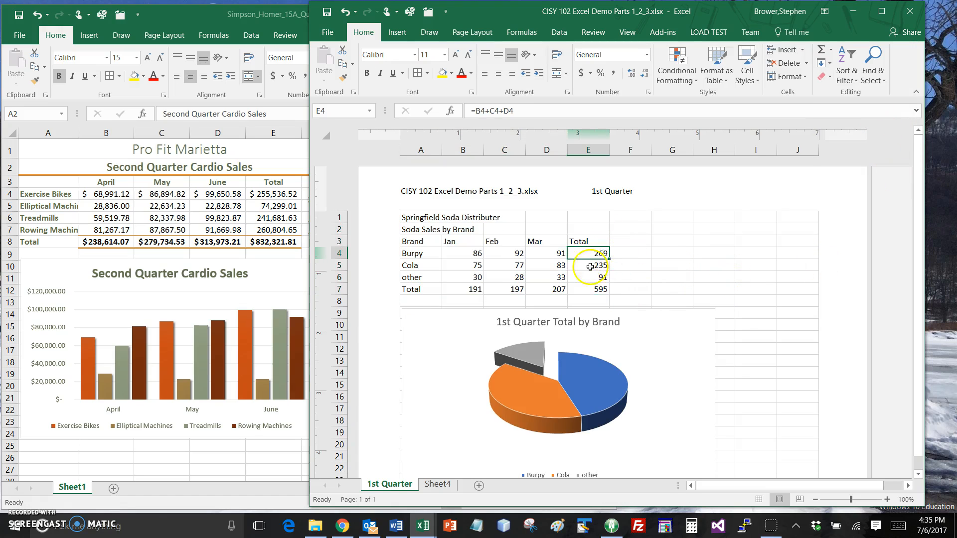
click(603, 290)
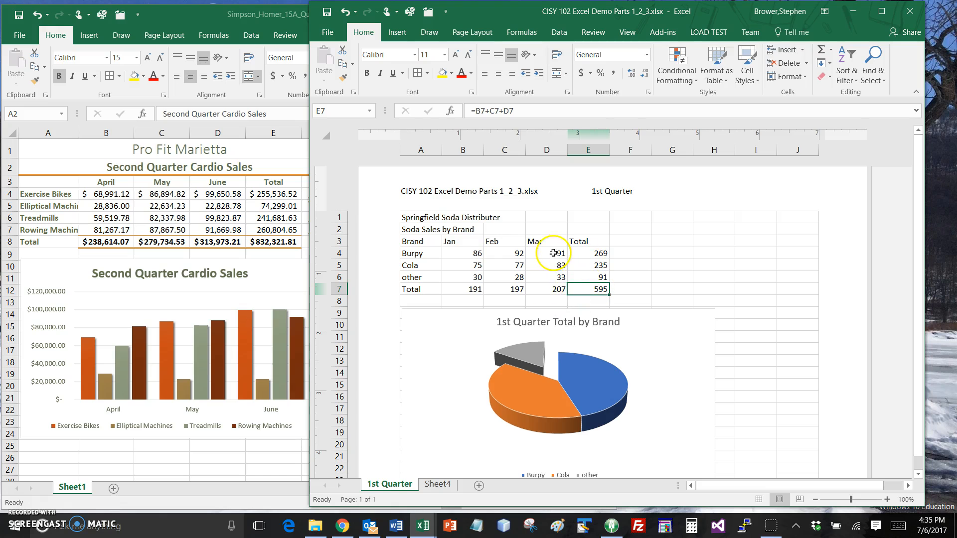
Step: Merge and center the title across A1:E1 and the subtitle across A2:E2
drag(409, 217, 588, 219)
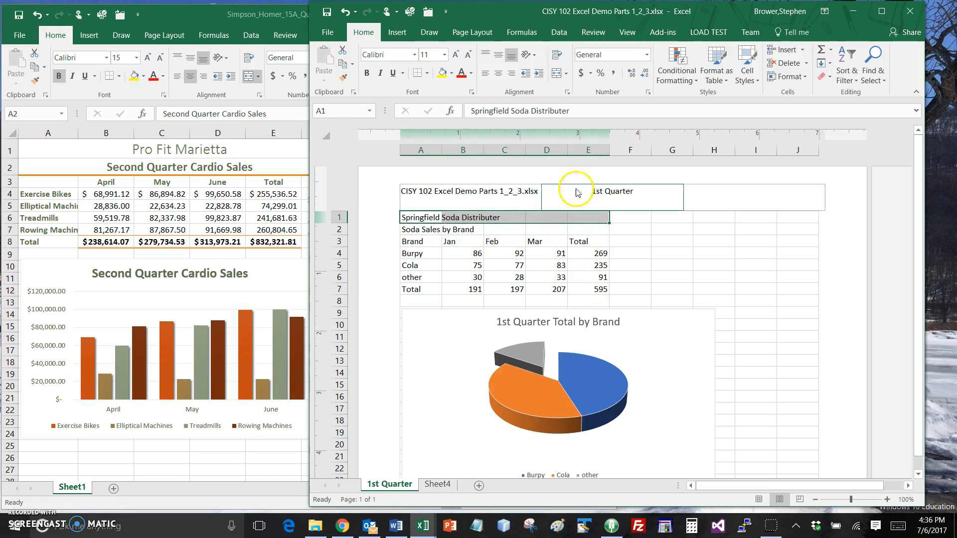
click(556, 73)
drag(423, 229, 587, 231)
click(556, 74)
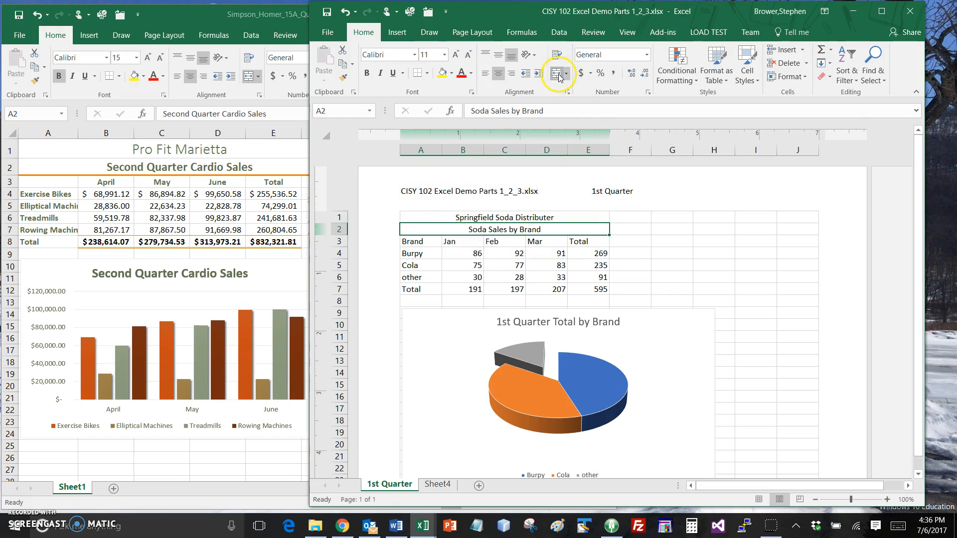
Step: Apply the Title cell style to the heading in row 1 and the Heading 1 style to the subtitle in row 2
click(526, 218)
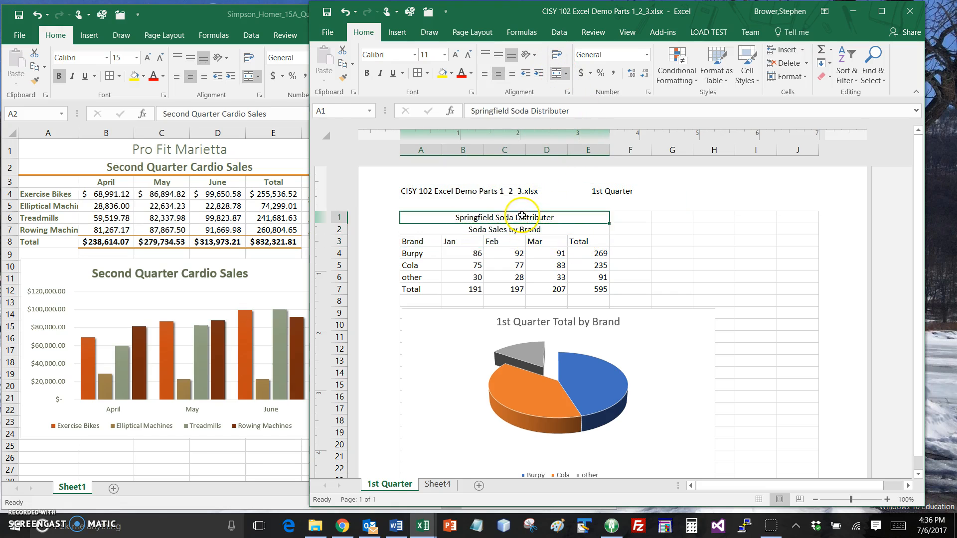
click(746, 80)
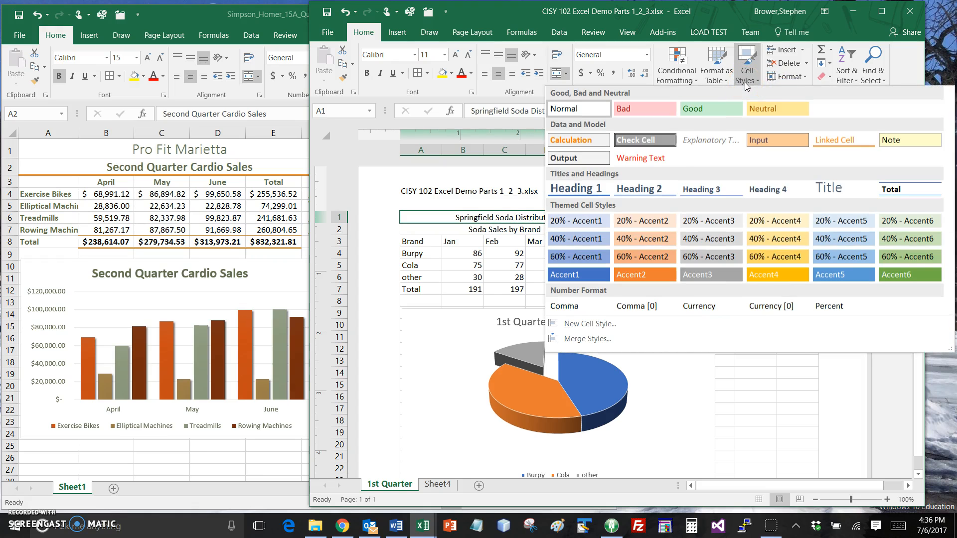
click(815, 187)
click(514, 236)
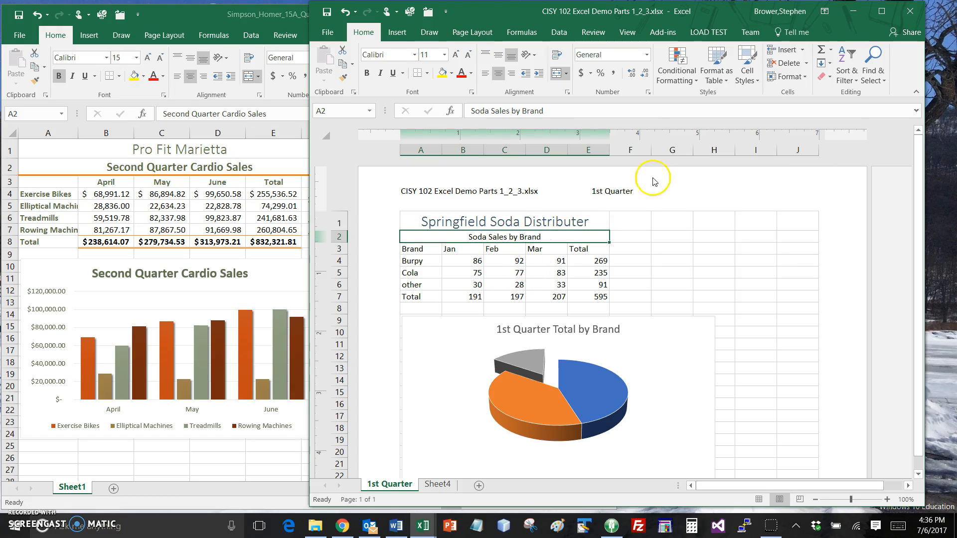
click(746, 75)
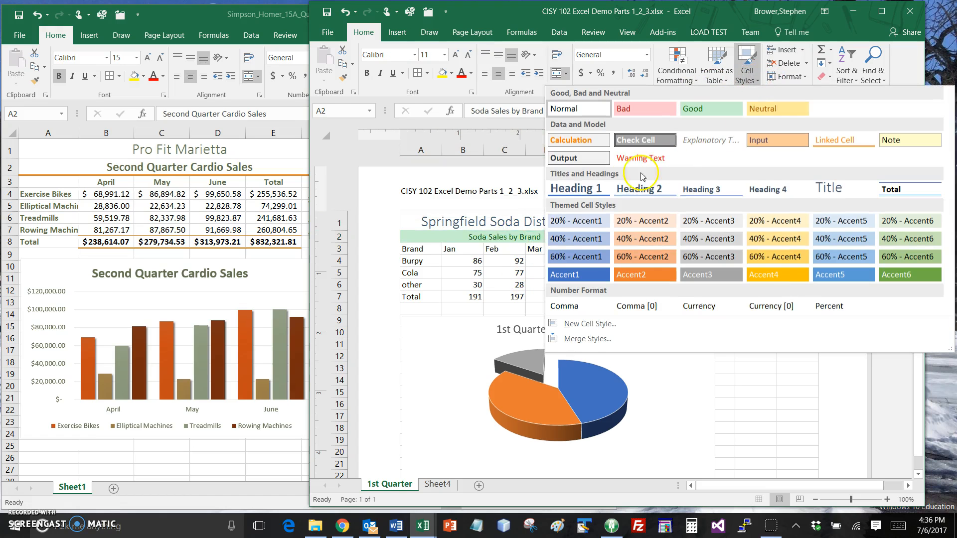
click(593, 194)
Step: Format the column headings B3:E3 and the row labels A3:A7 with the Heading 4 cell style
drag(451, 254, 577, 254)
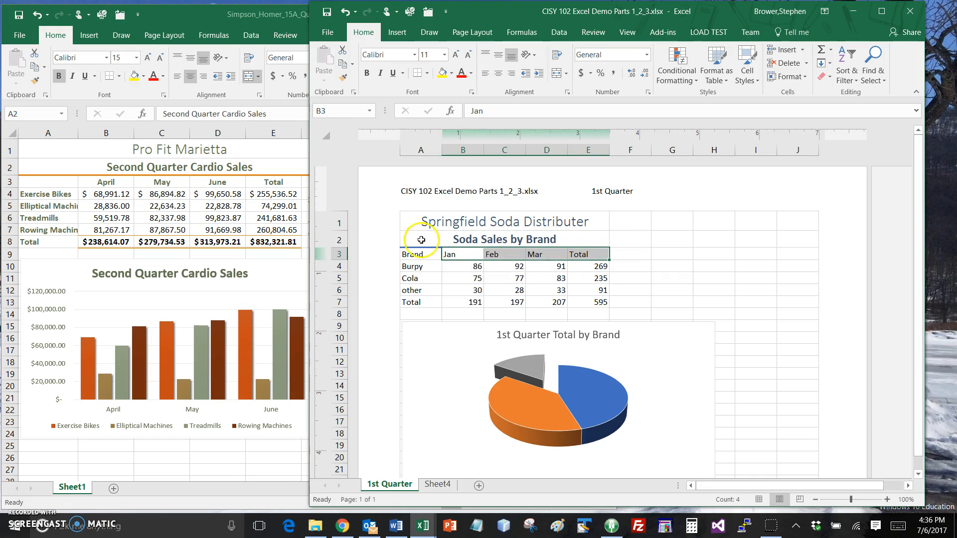
drag(417, 257, 412, 303)
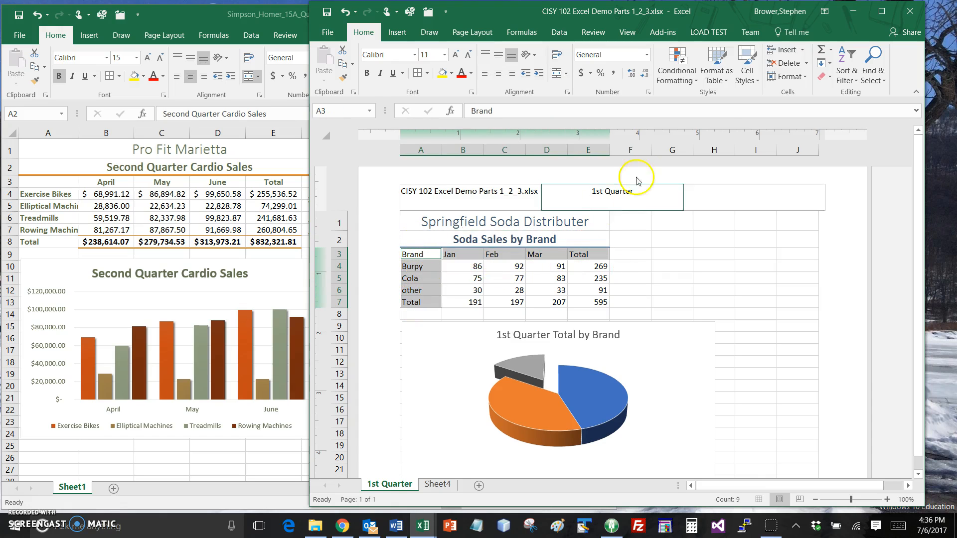
click(747, 70)
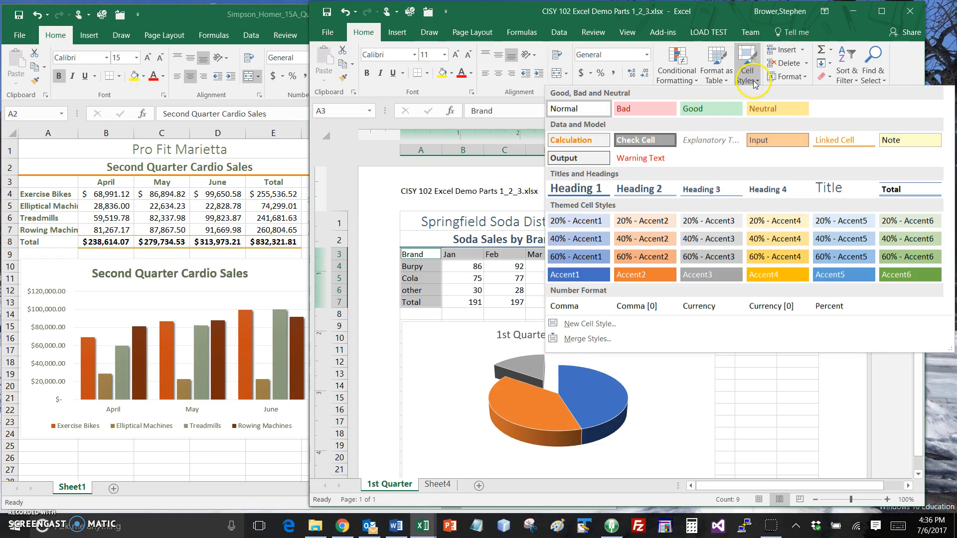
click(784, 188)
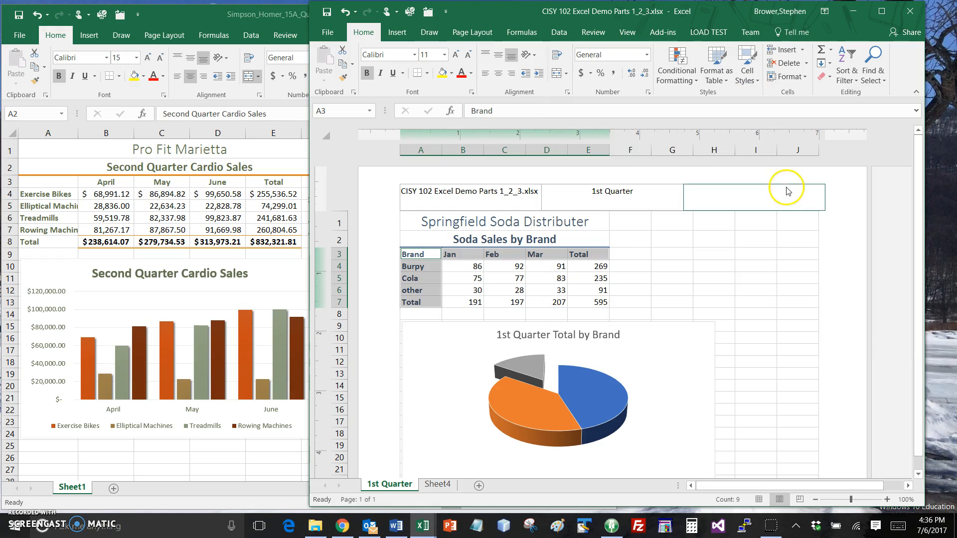
Step: Apply the Total cell style to the totals in B7:E7
click(469, 302)
drag(479, 300, 604, 301)
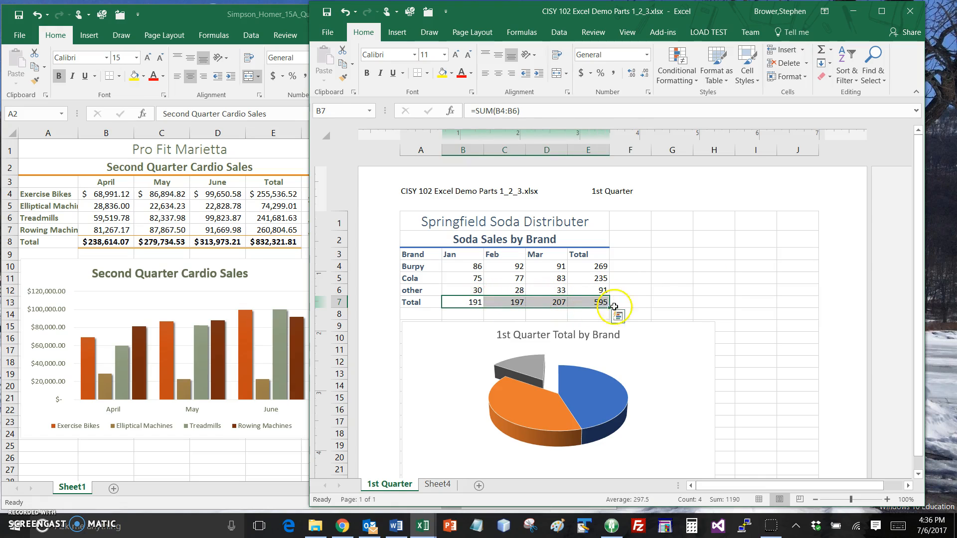
click(748, 72)
click(896, 194)
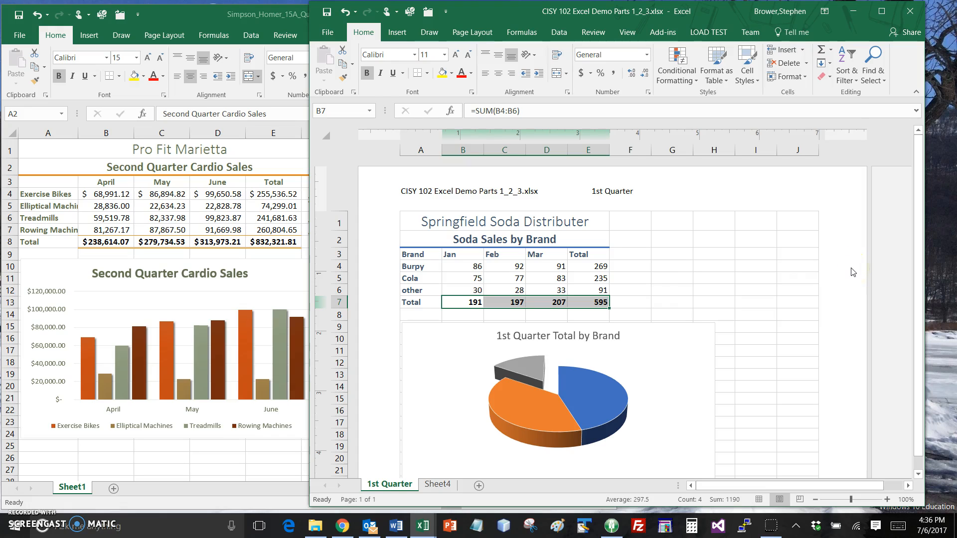
click(625, 255)
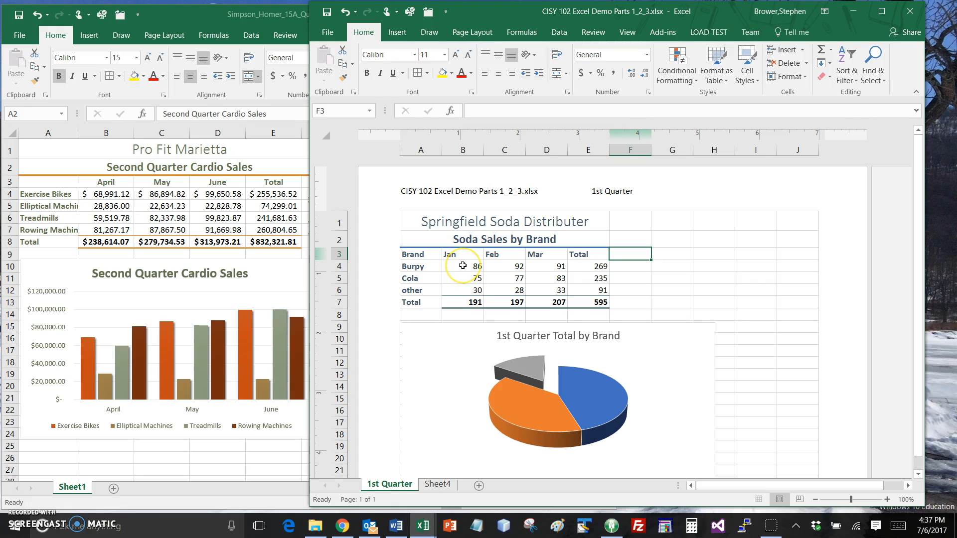
Step: Apply the Accounting number format with dollar signs to the Burpy row B4:E4 and the totals row B7:E7
drag(462, 266, 593, 271)
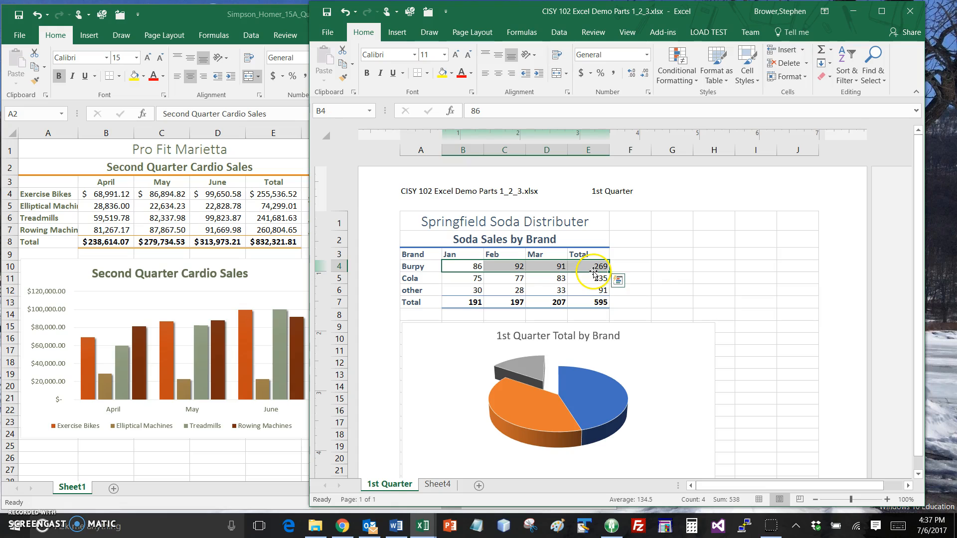
drag(466, 303, 595, 303)
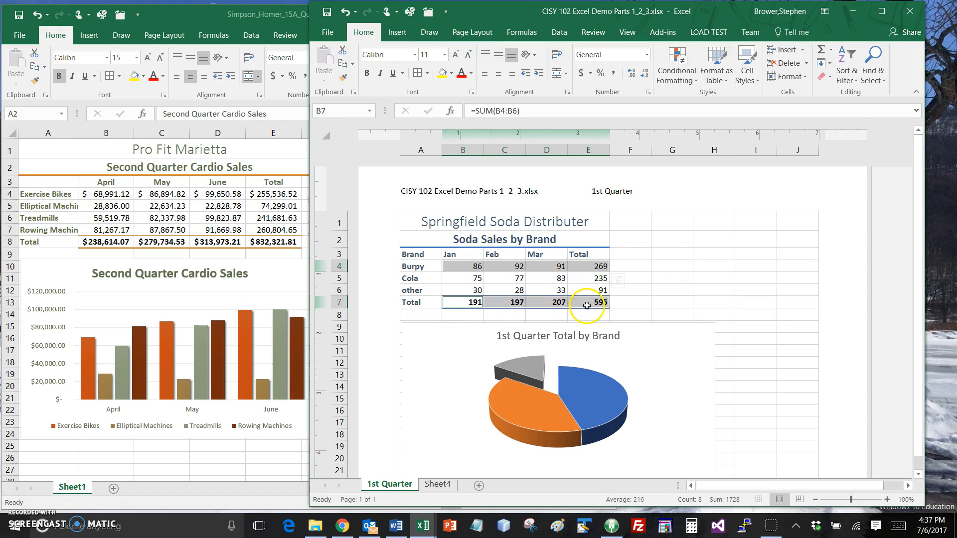
click(581, 75)
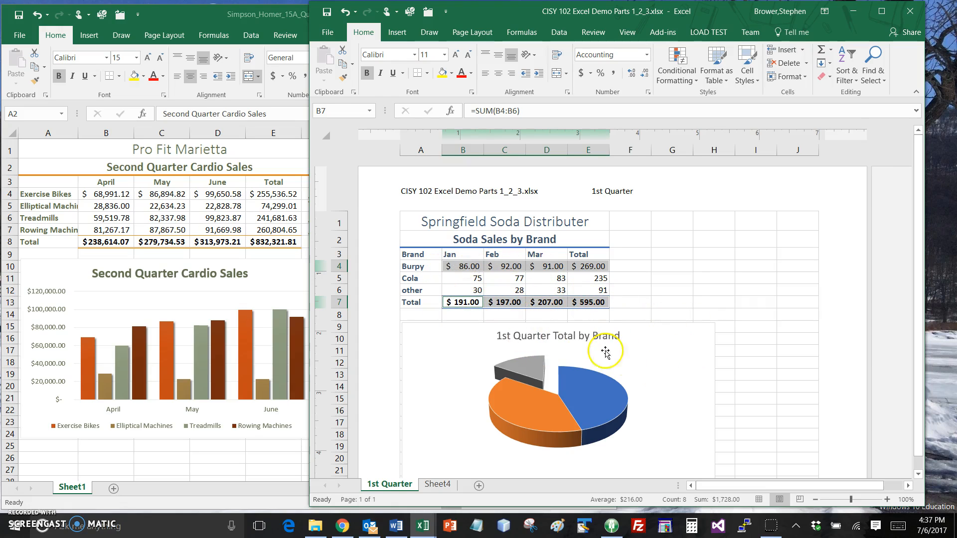
Step: Apply the Comma Style number format to the Cola and other rows, B5:E6
drag(471, 278, 584, 287)
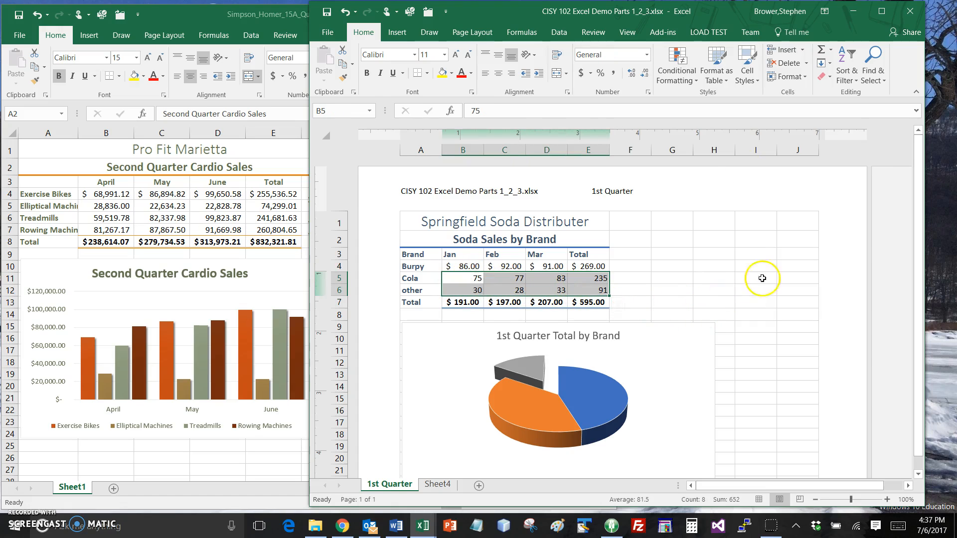
click(614, 75)
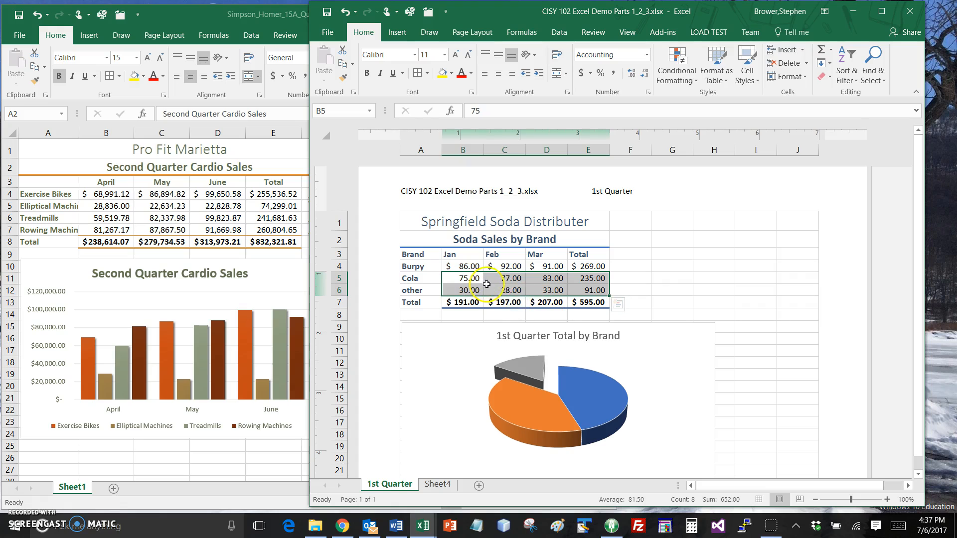
click(507, 280)
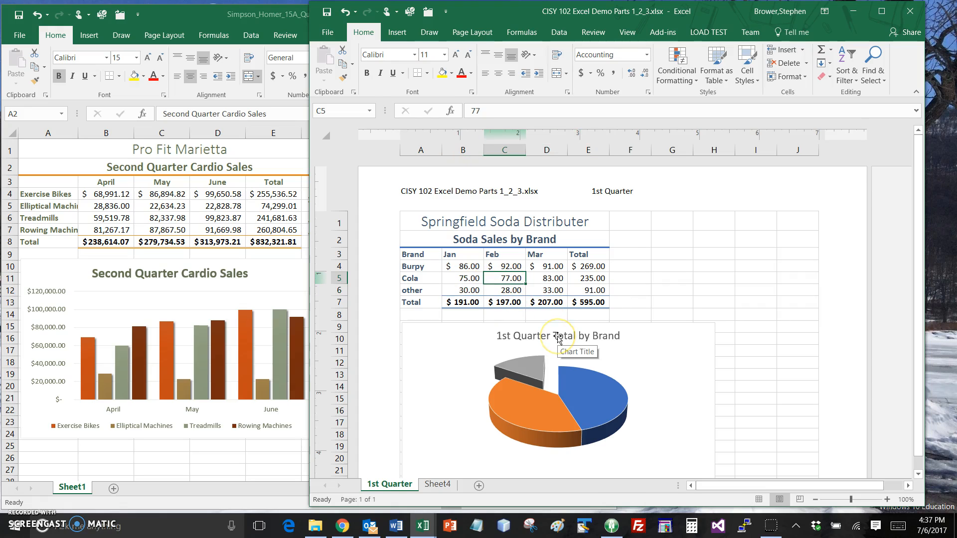
Step: Enter 1,234 as the February Burpy sales in C4 and autofit columns C and E to their contents
key(Up)
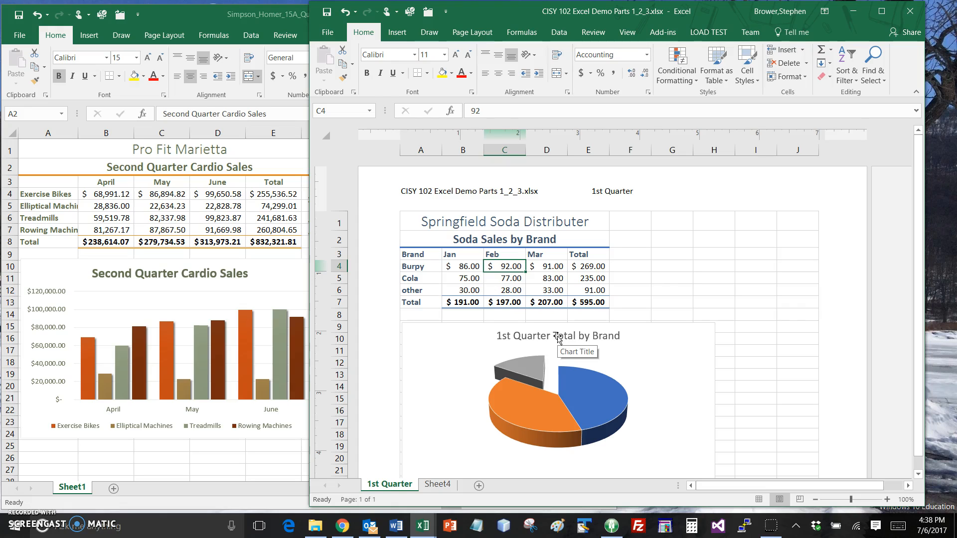
text(1,2)
text(34)
key(Return)
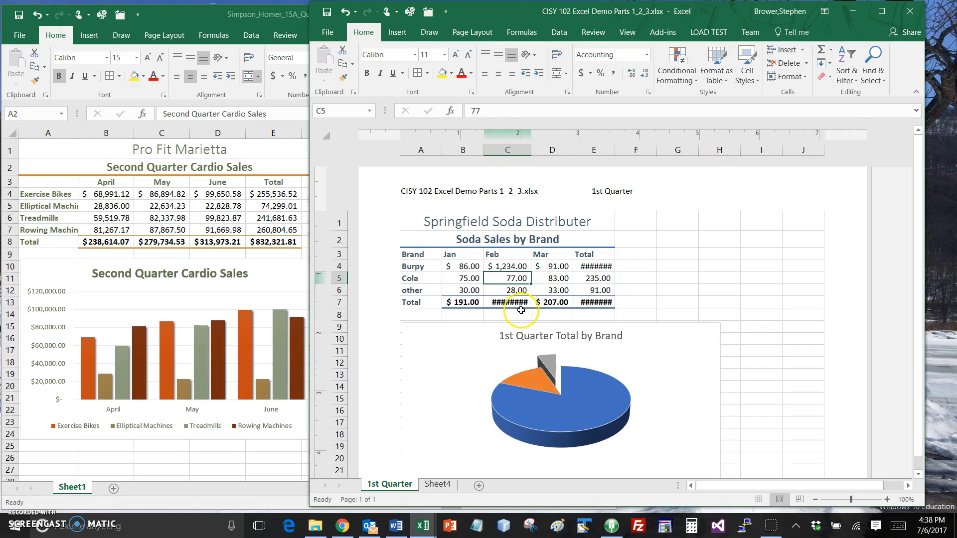
double_click(532, 150)
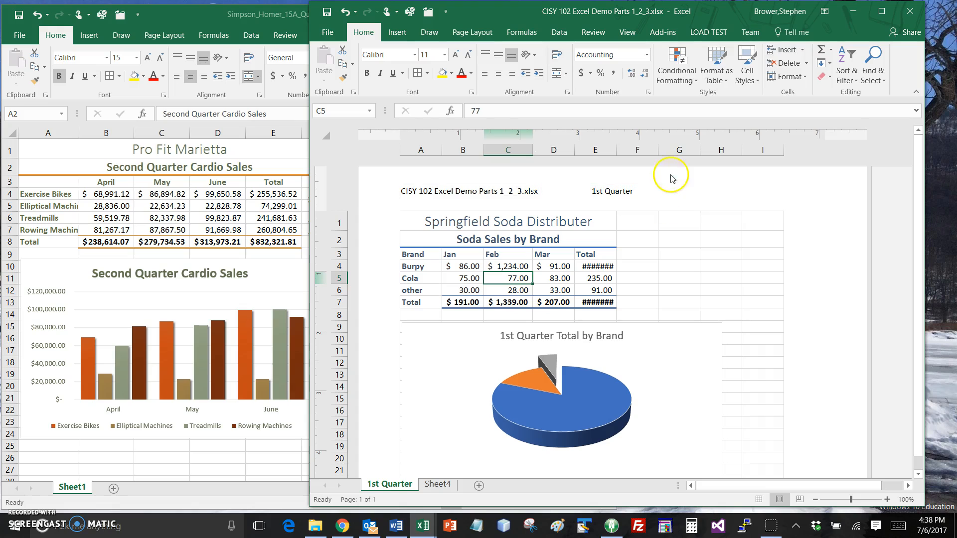
double_click(616, 150)
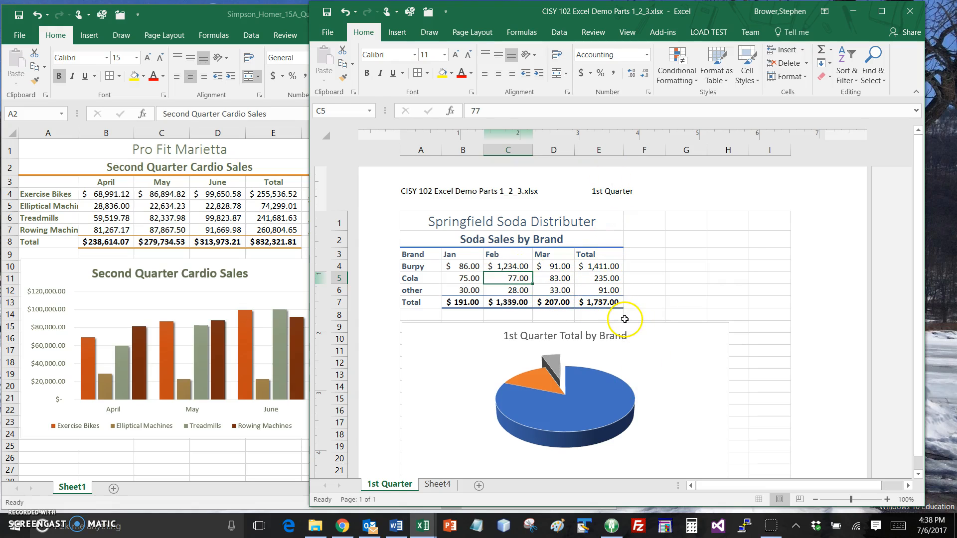
Step: Enter 2346 as the March Cola sales in D5 and autofit column D to its contents
click(558, 282)
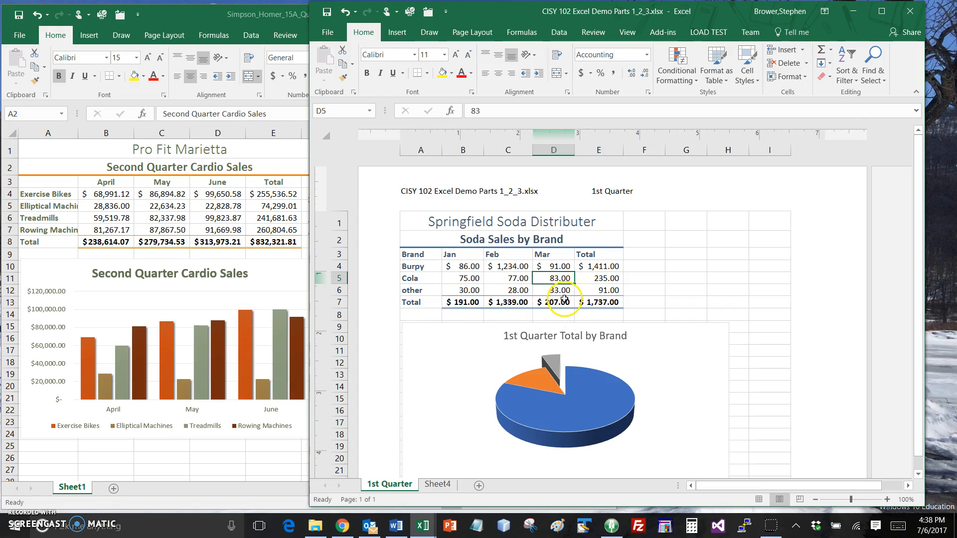
text(23)
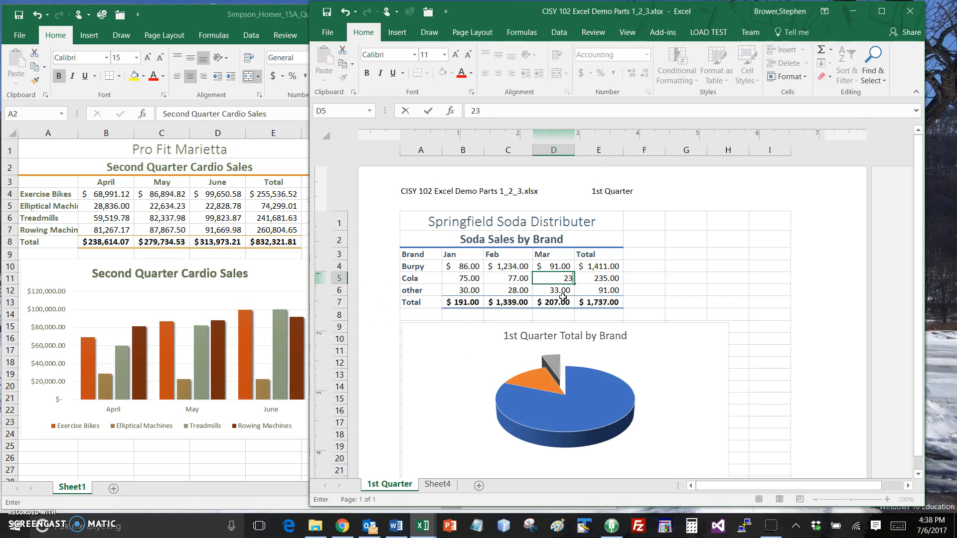
key(Return)
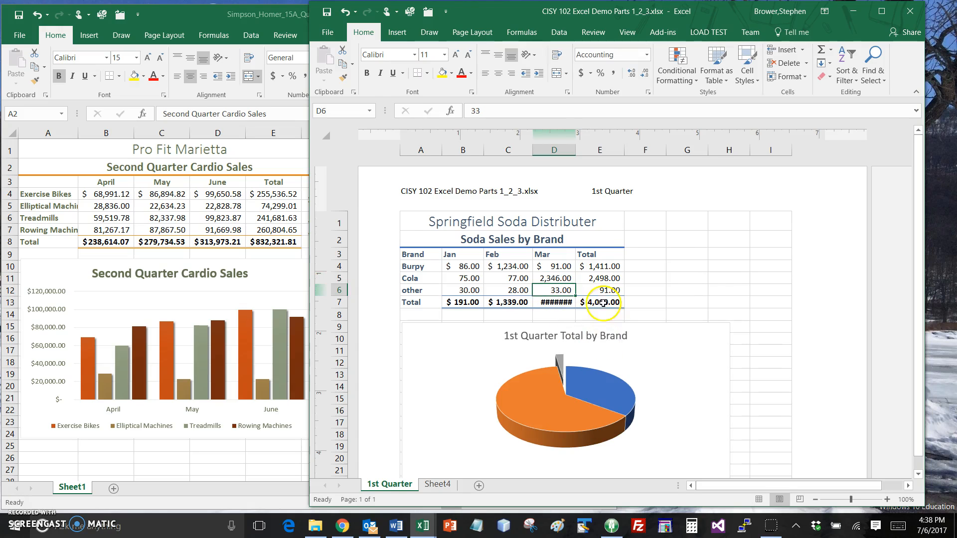
double_click(576, 154)
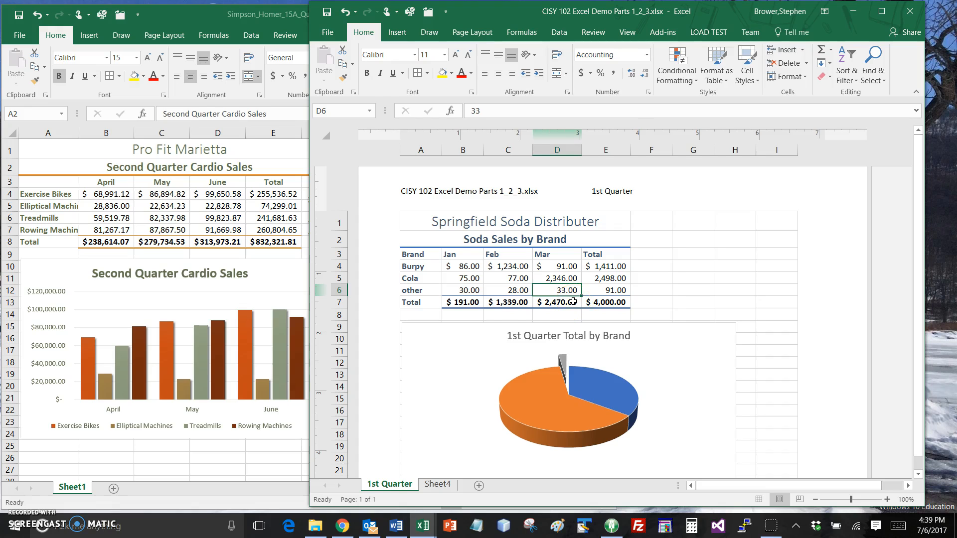
click(478, 305)
click(561, 291)
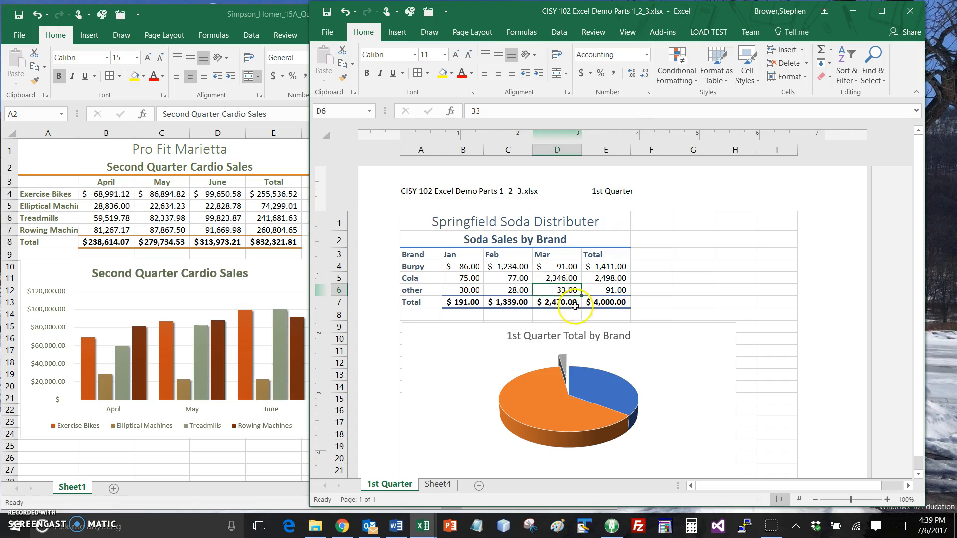
Step: Close the soda sales workbook and reopen CISY 102 Excel Demo Parts 1_2_3.xlsx from the recent files
click(428, 11)
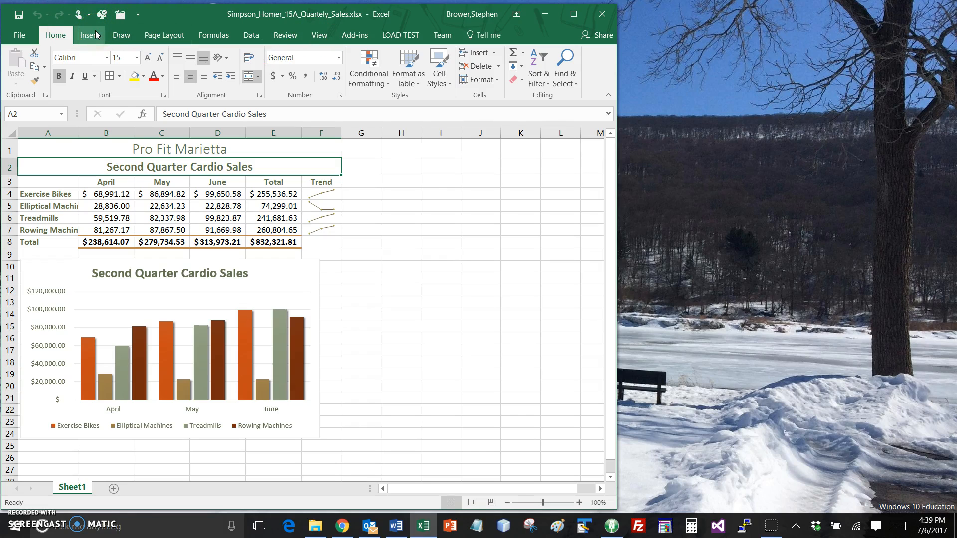
click(75, 37)
click(19, 38)
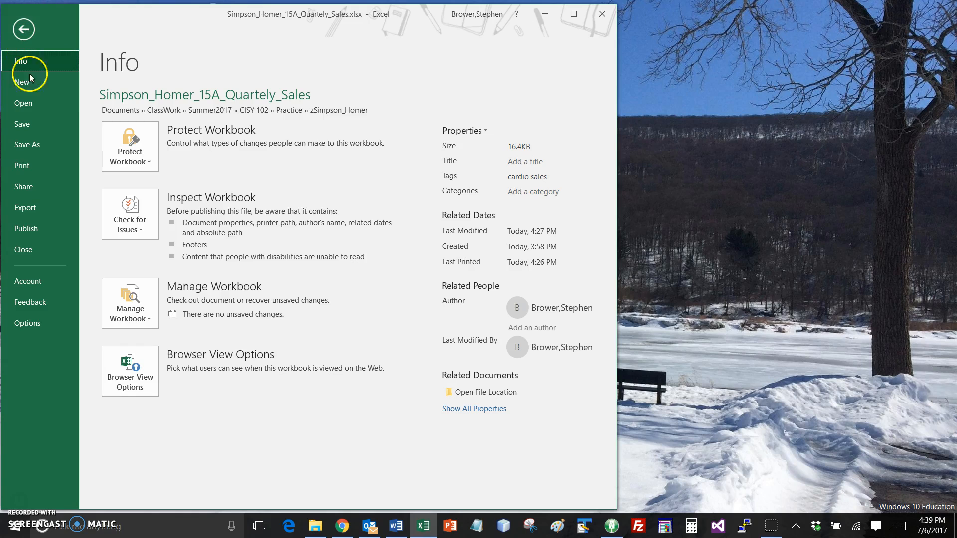
click(23, 102)
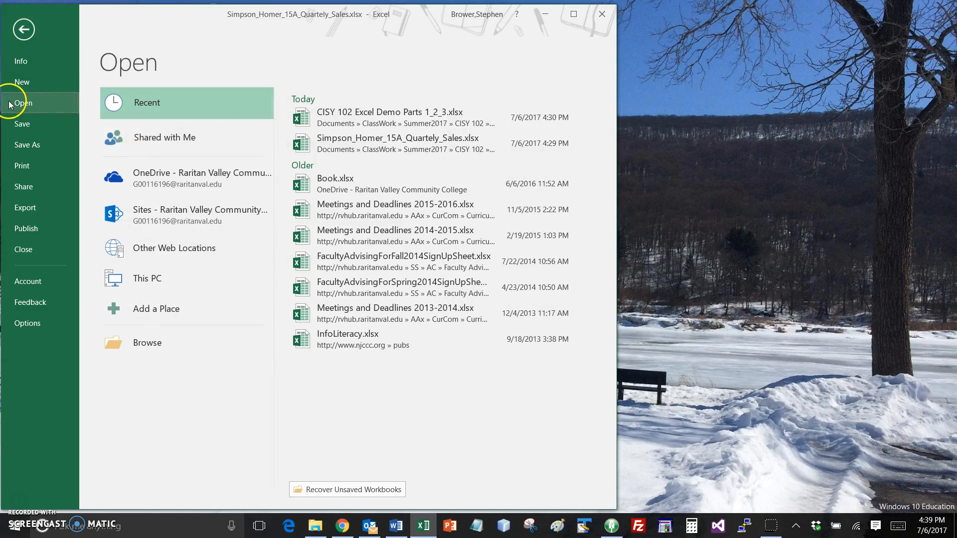
click(384, 122)
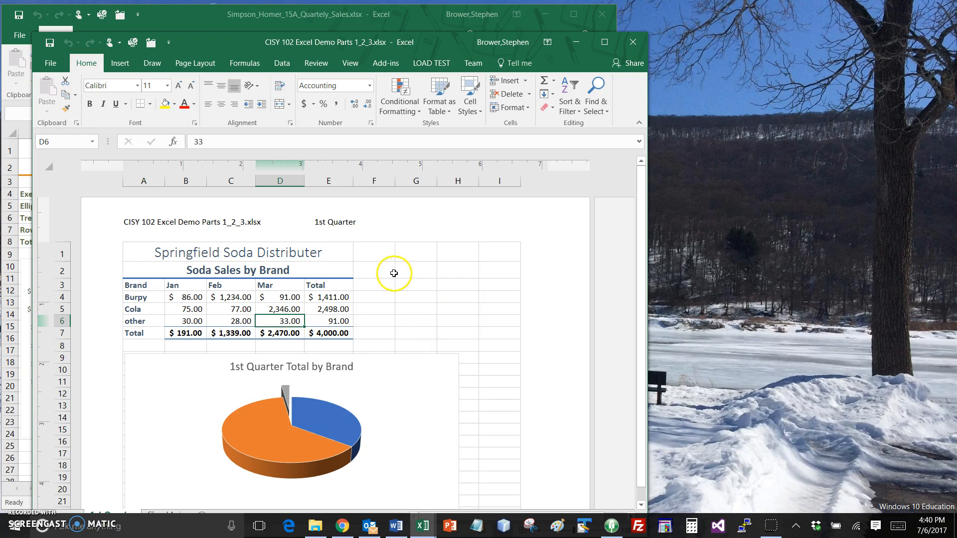
Step: Close the demo workbook with empty cell F1 selected and reopen it from the recent files
click(379, 256)
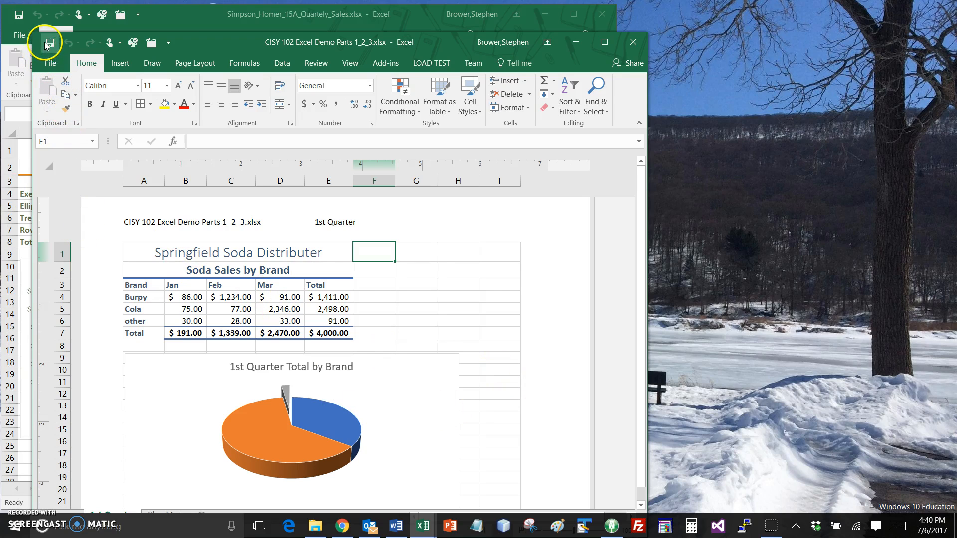
click(151, 43)
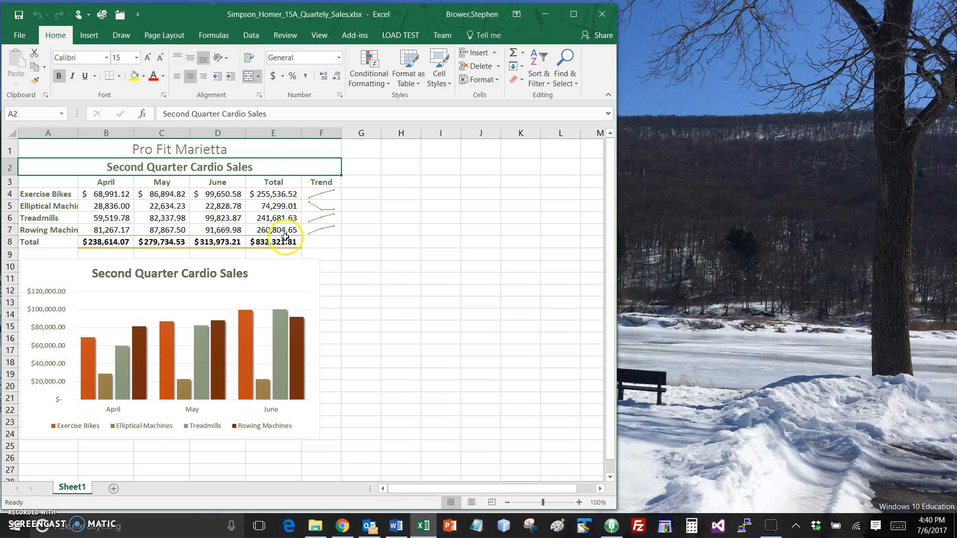
click(20, 35)
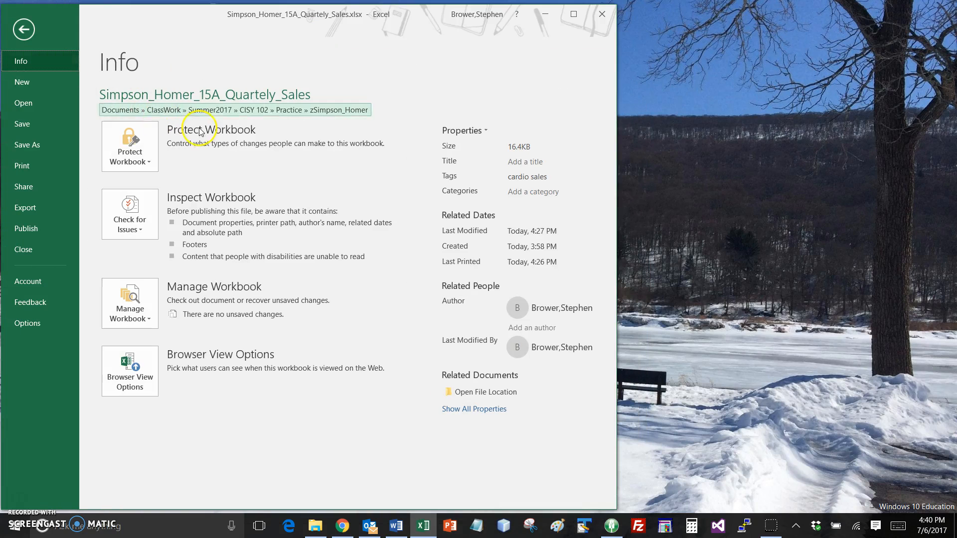
click(23, 103)
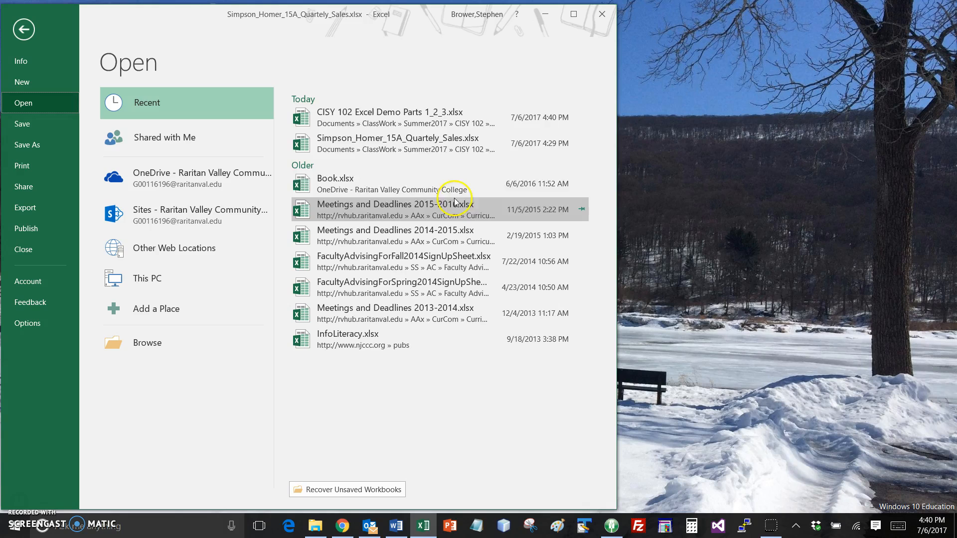
click(391, 119)
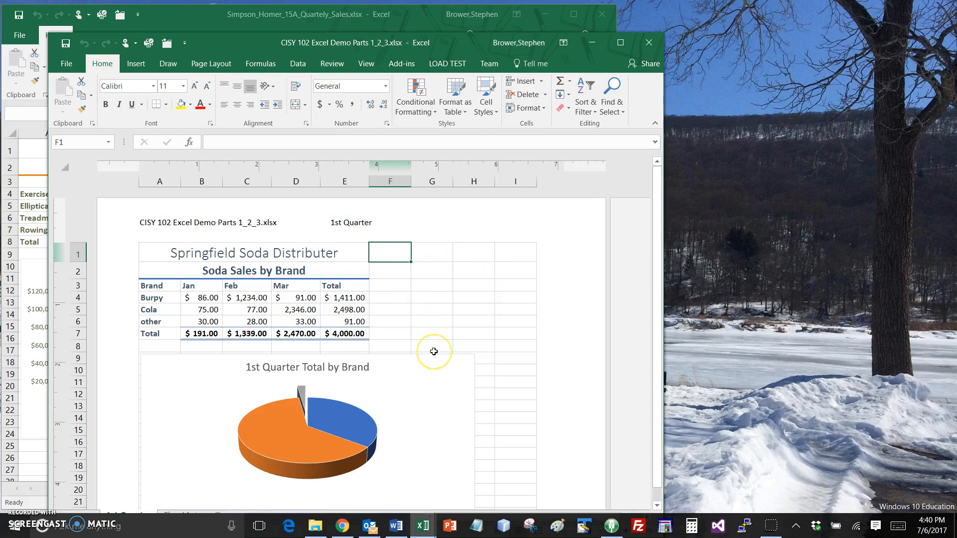
text(dfg)
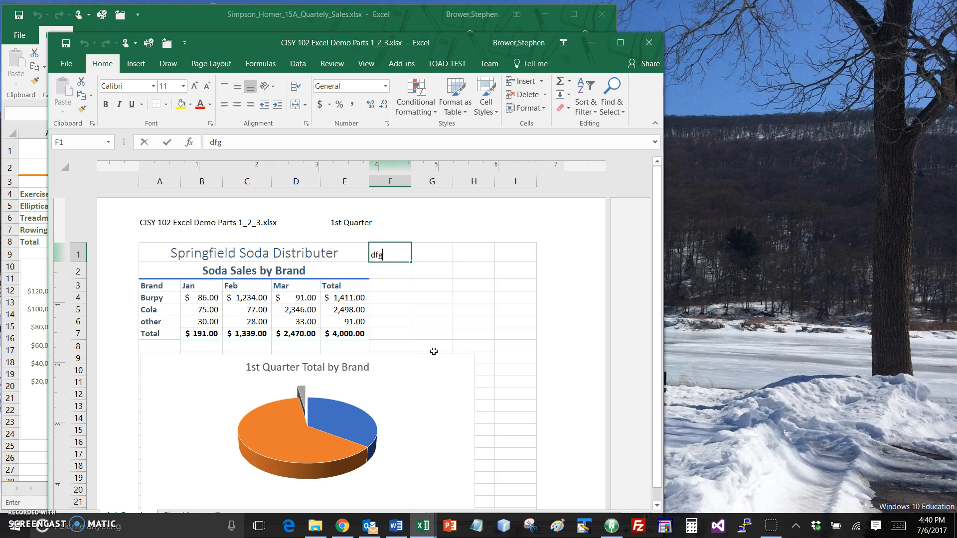
text(g)
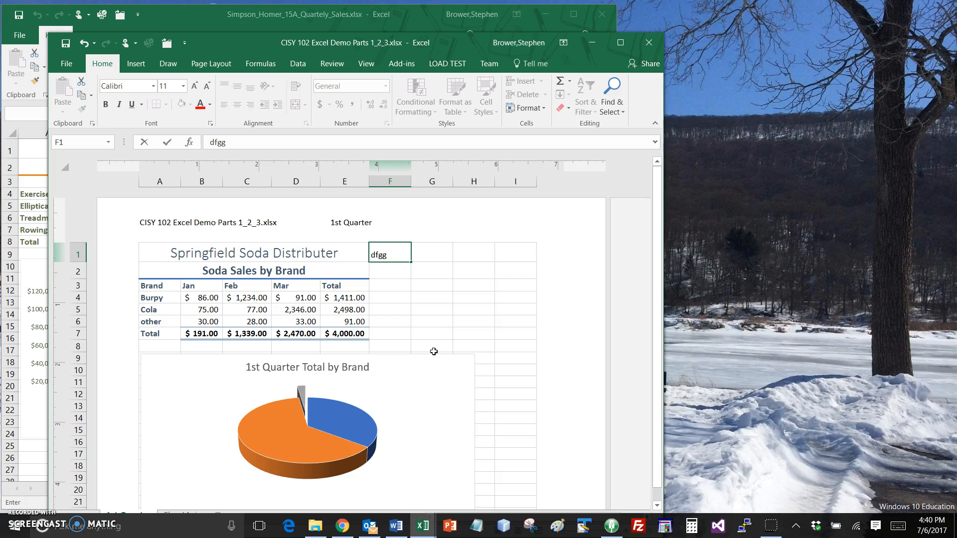
key(Escape)
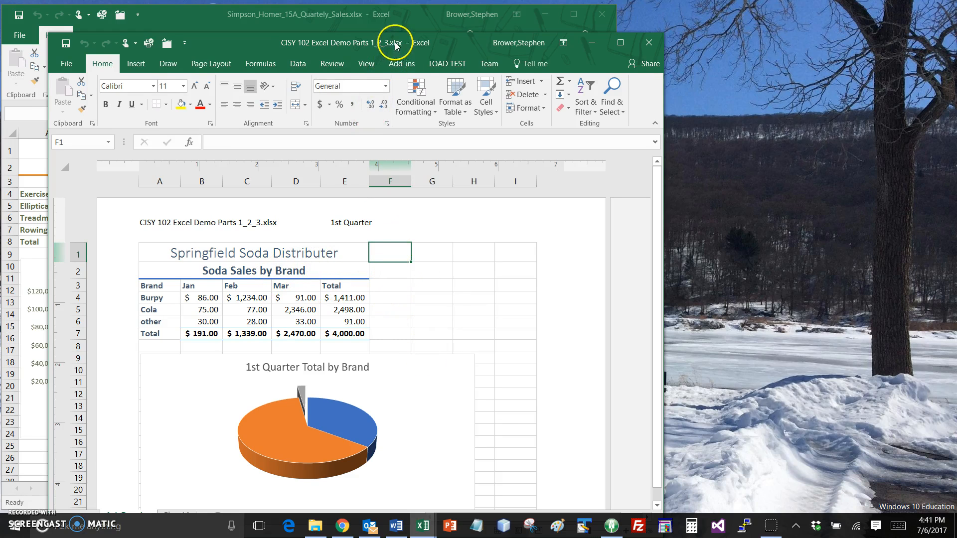
Step: Place the soda sales workbook window beside the Pro Fit Marietta workbook and switch its worksheet to Normal view
drag(393, 43, 657, 20)
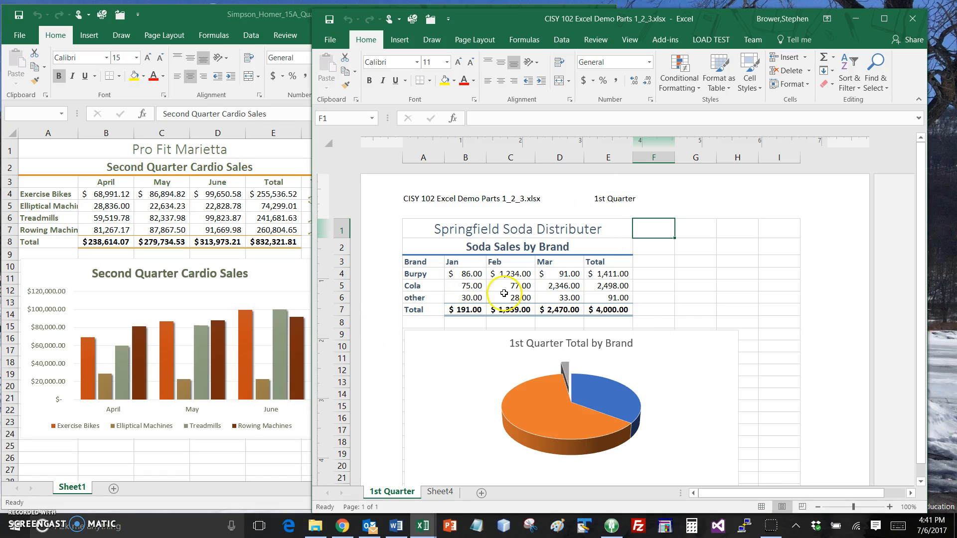
click(763, 509)
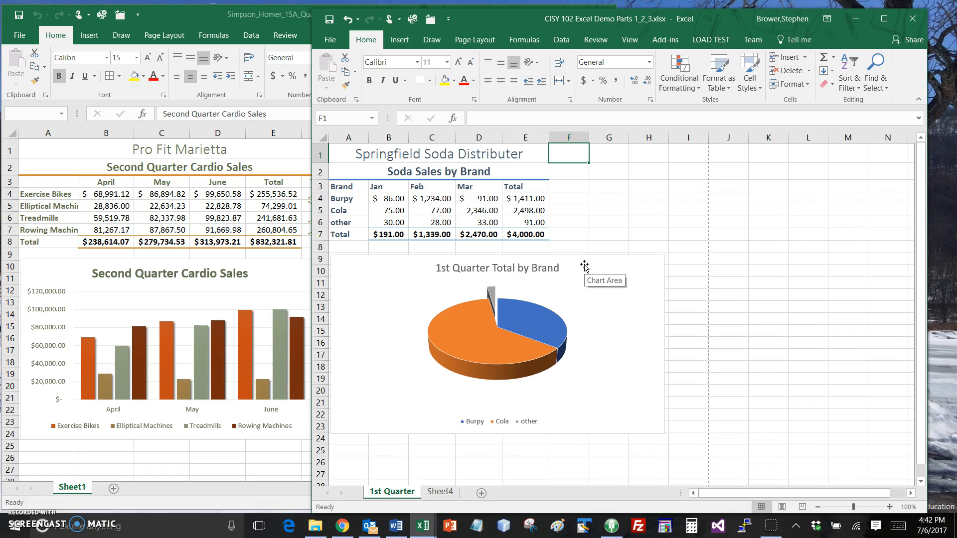
Step: Move the active cell from F1 down to the other row and step across it from A6 to E6
key(Left)
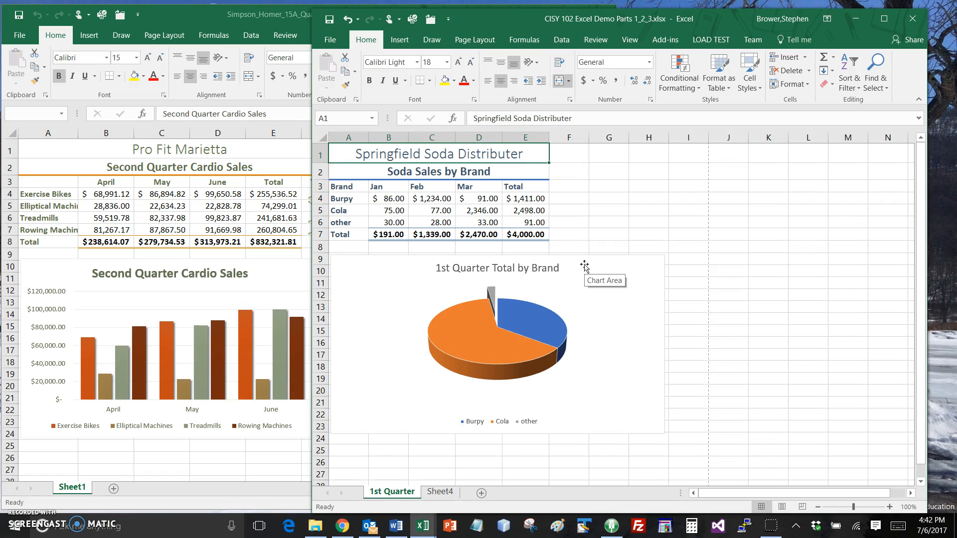
key(Down)
key(Down)
key(Down)
key(Down)
key(Down)
key(Left)
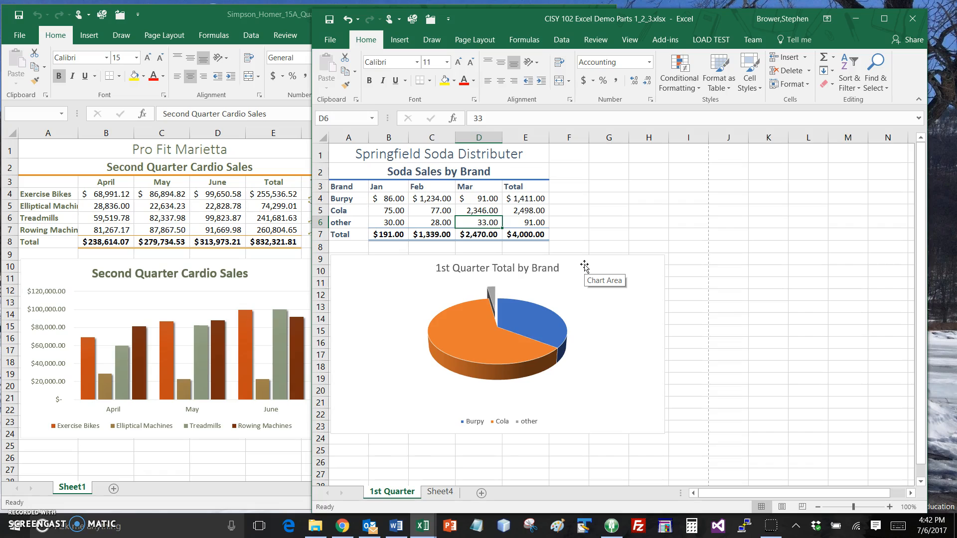
key(Home)
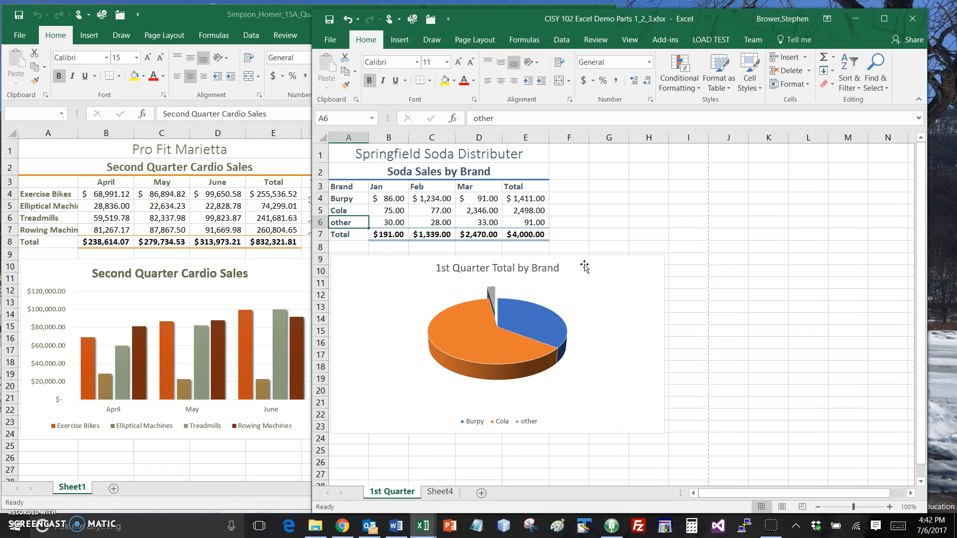
key(Right)
key(Right)
key(Right)
key(Right)
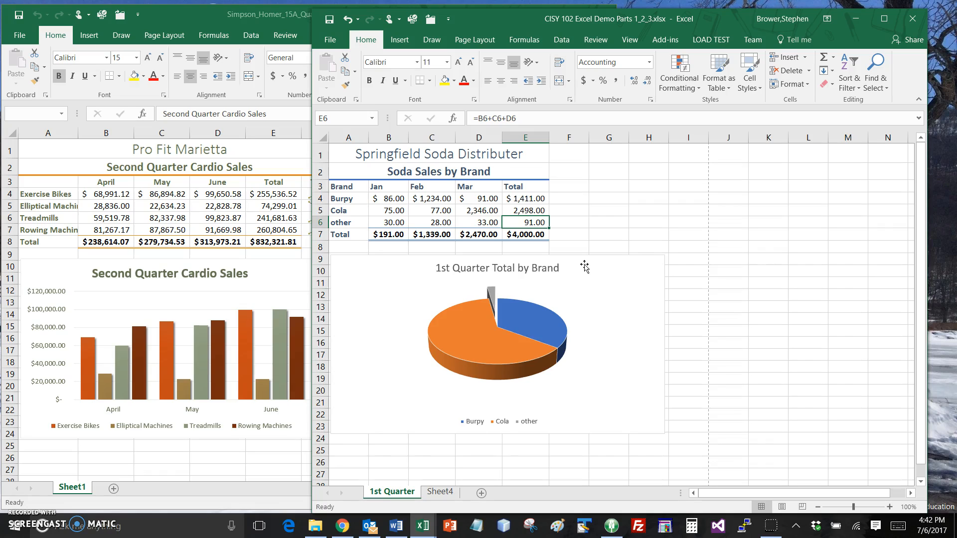
Step: Jump the active cell from A6 to the row's last filled cell E6, and from D3 down to the March total in D7
key(Home)
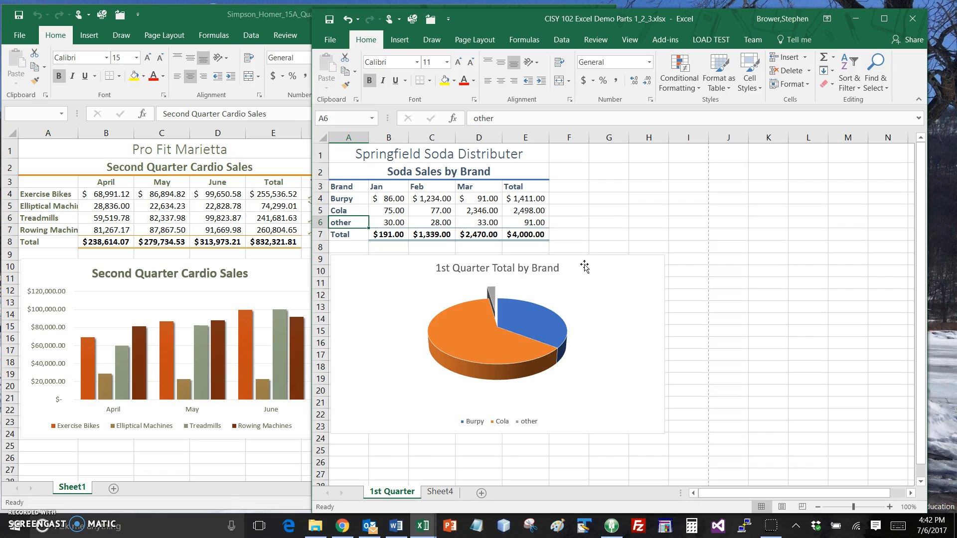
key(End)
key(Right)
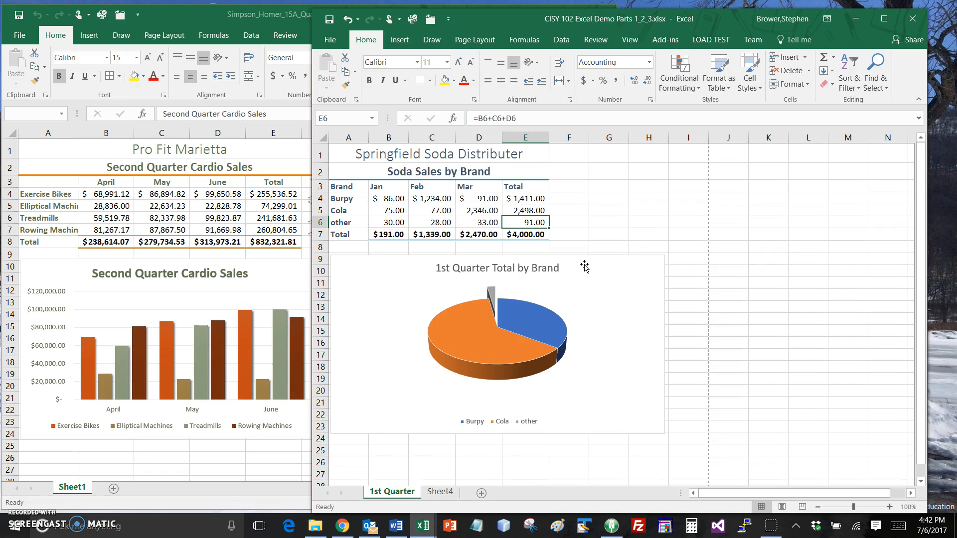
key(Up)
key(Up)
key(Up)
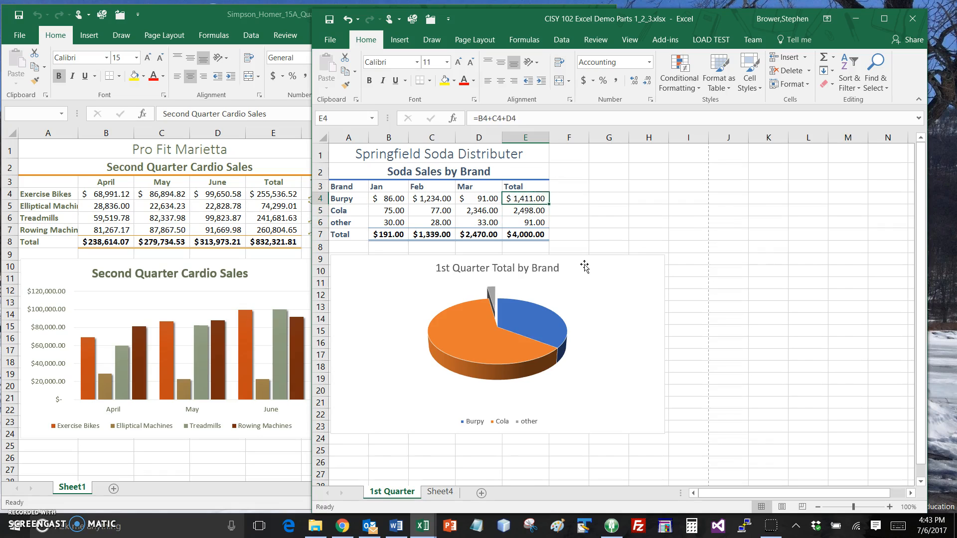
key(Left)
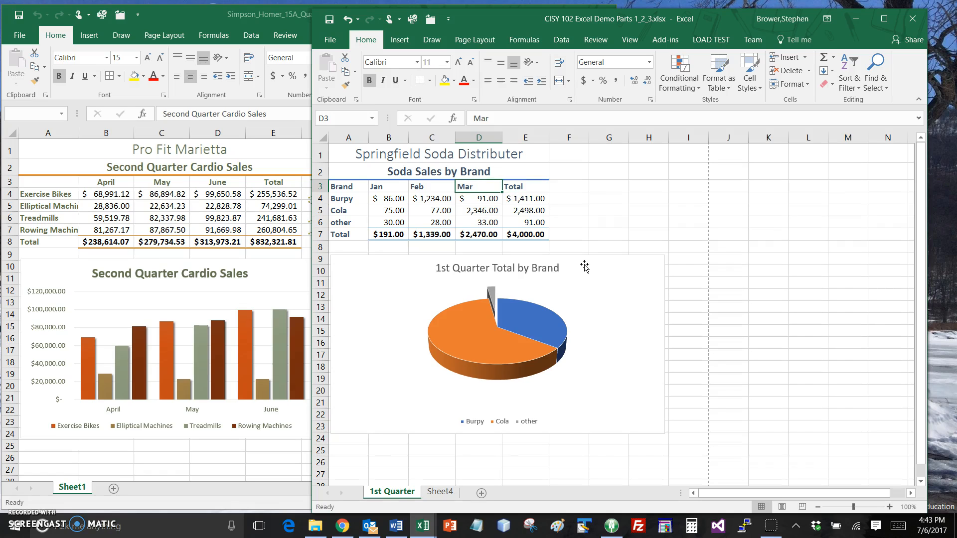
key(End)
key(Down)
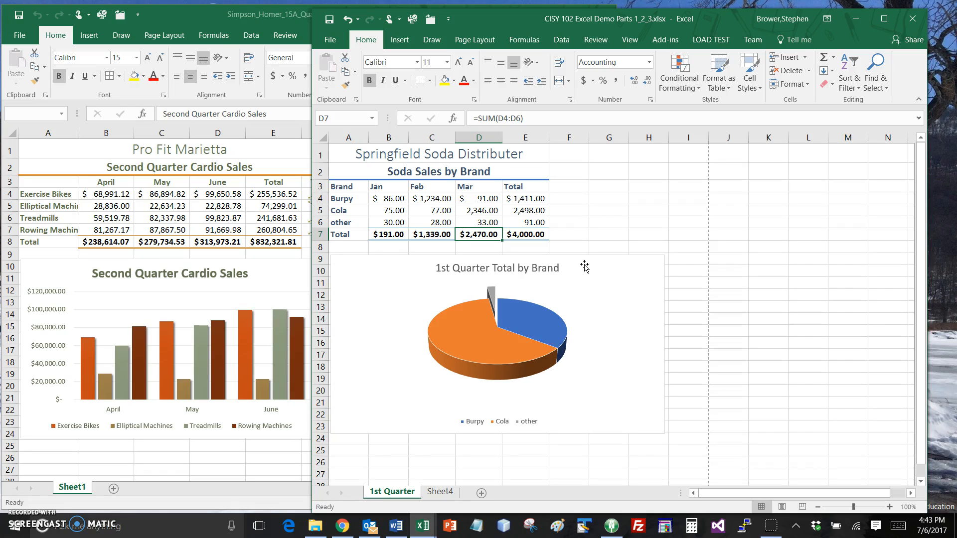
Step: Move from D7 to F7, jump to the sheet's last column XFD7 and last row XFD1048576, and return to A1
key(Right)
key(Right)
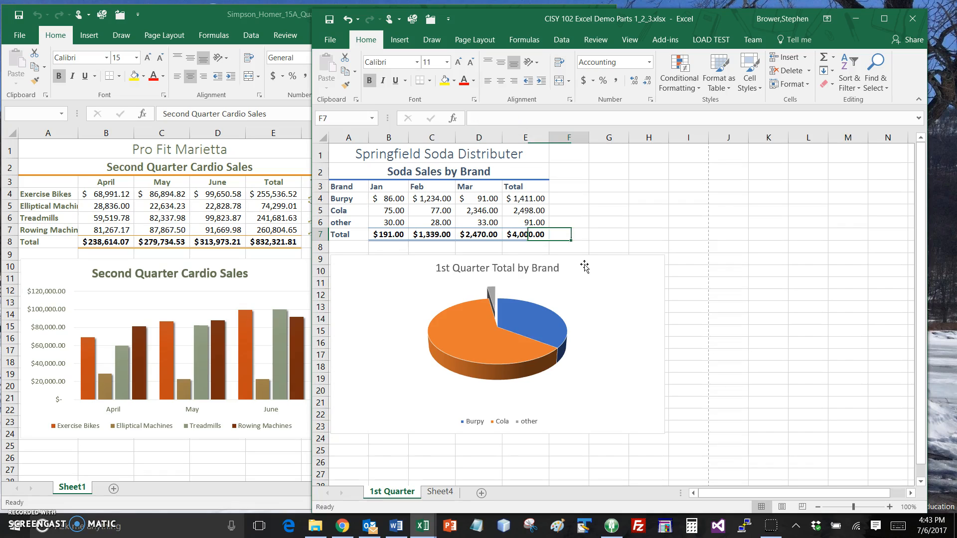
key(End)
key(Right)
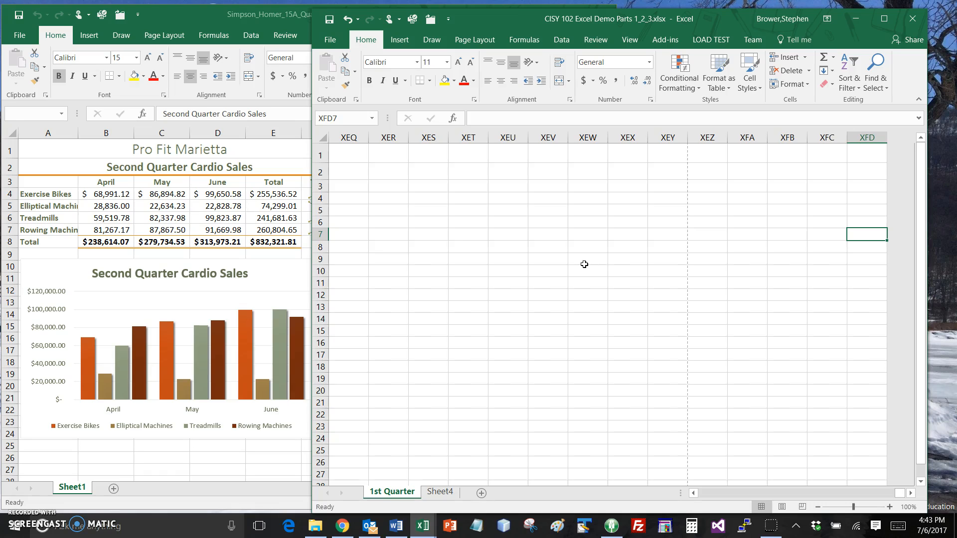
key(End)
key(Down)
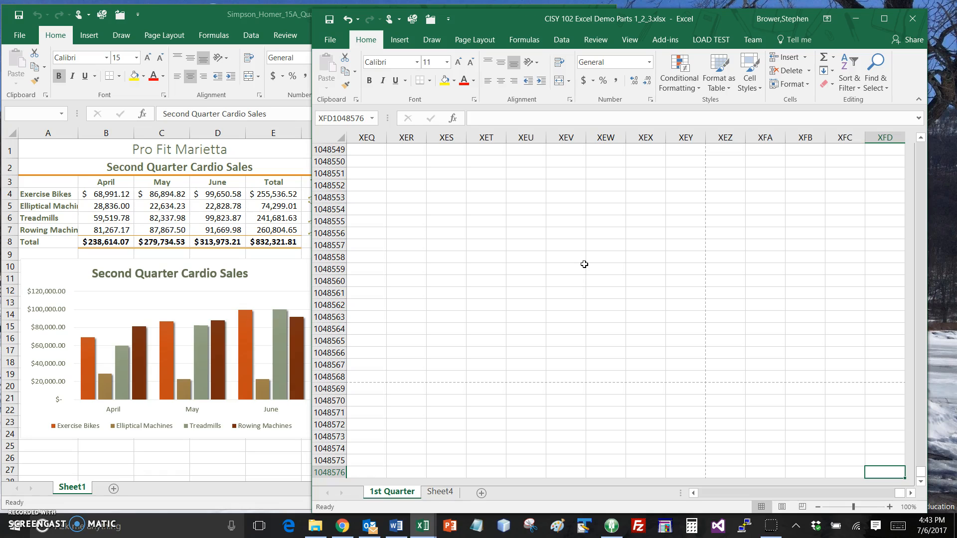
key(ctrl+Home)
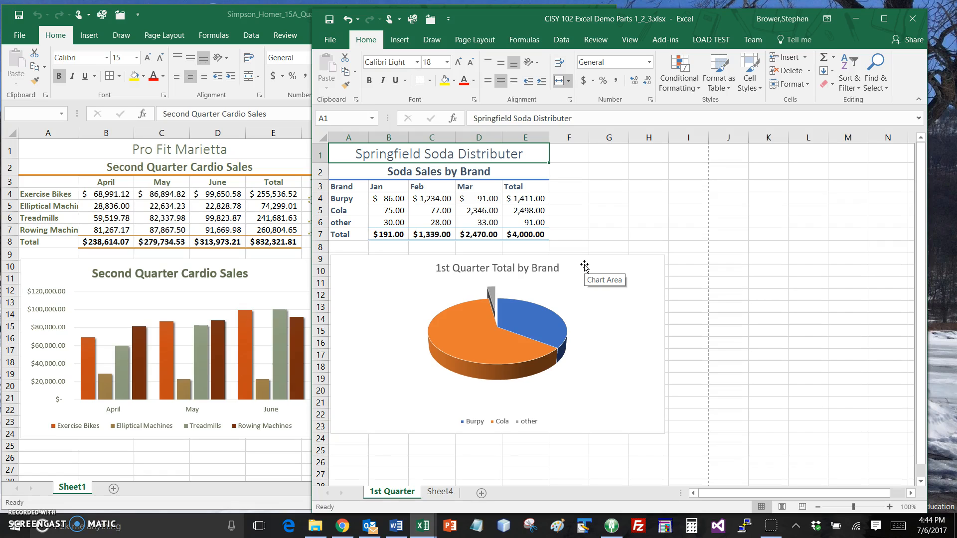
Step: Try an apostrophe and a grave accent in empty cell F2, and discard the entry
key(Right)
key(Down)
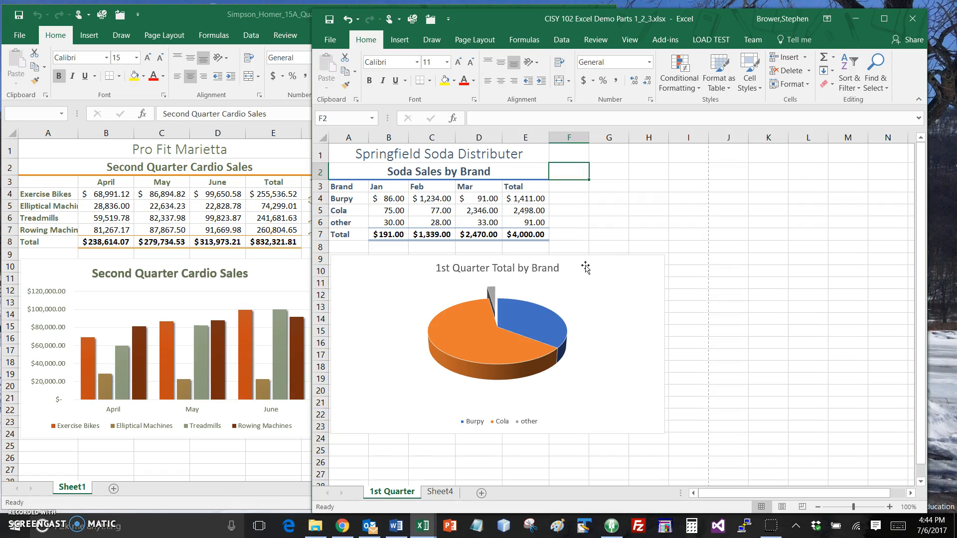
text(')
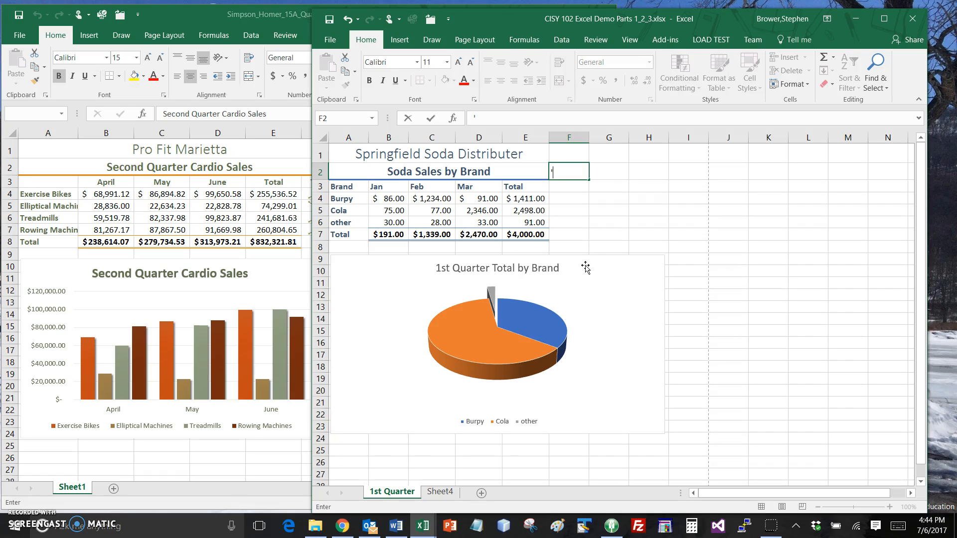
text(`)
key(Escape)
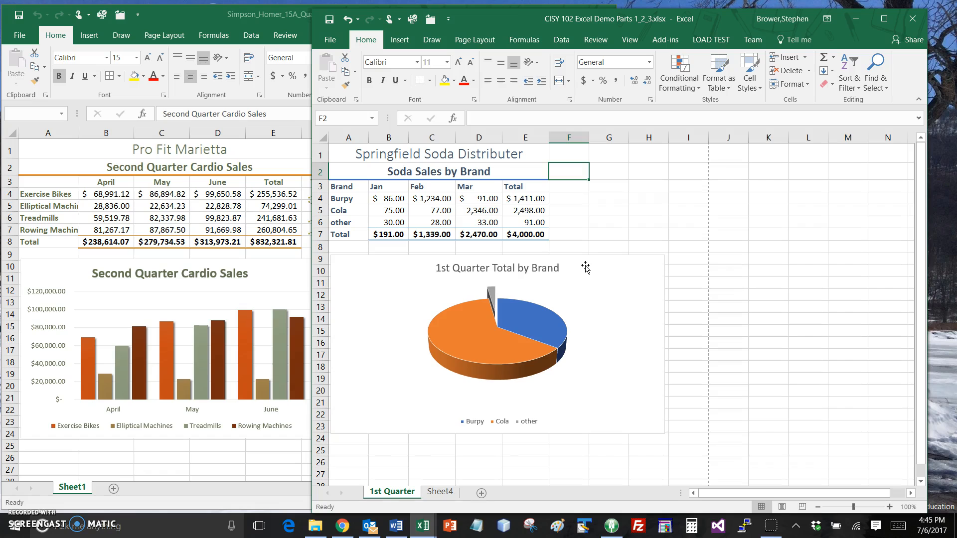
Step: Toggle the soda sales worksheet between formulas and values, leaving its formulas displayed
key(ctrl+grave)
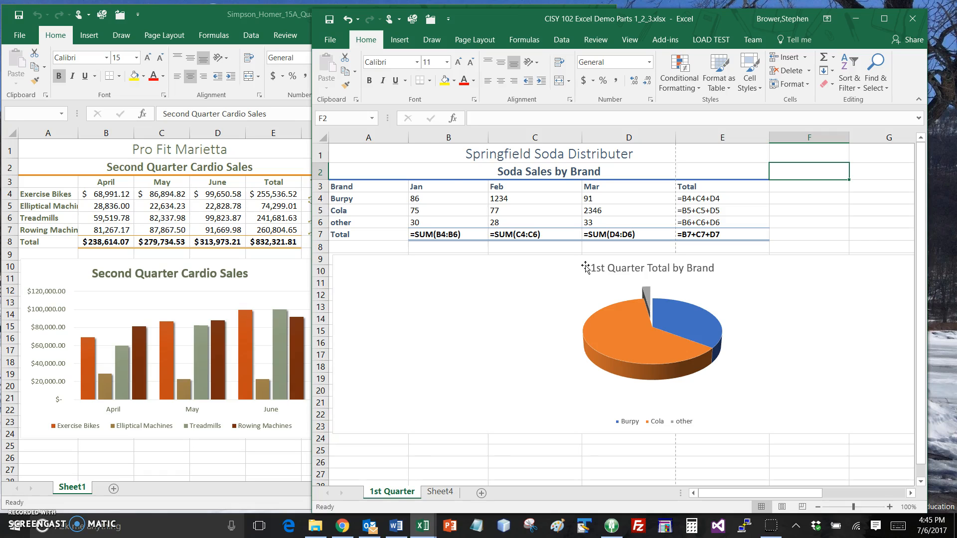
key(ctrl+grave)
key(ctrl+grave)
Step: Bring the Pro Fit Marietta workbook forward and display its formulas twice, switching back to values each time
click(195, 14)
key(ctrl+grave)
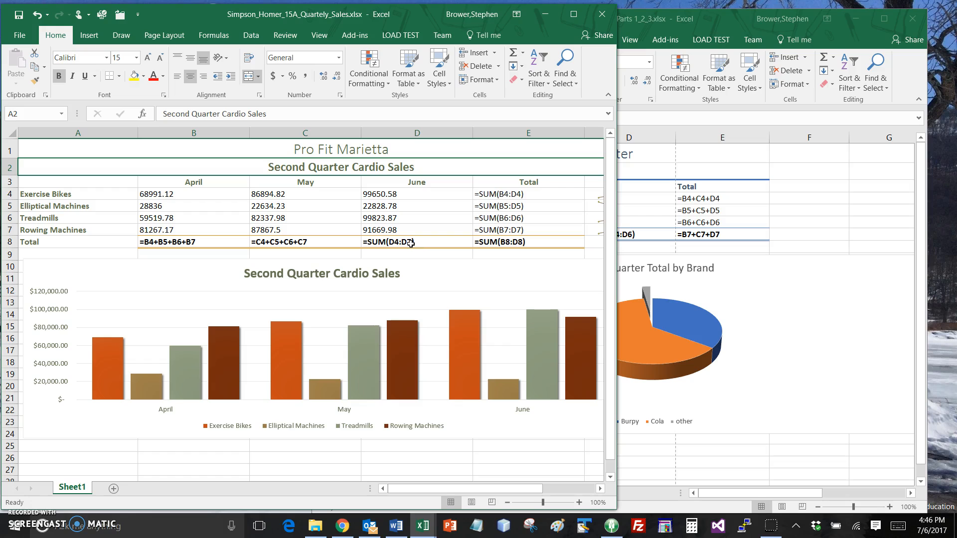
key(ctrl+grave)
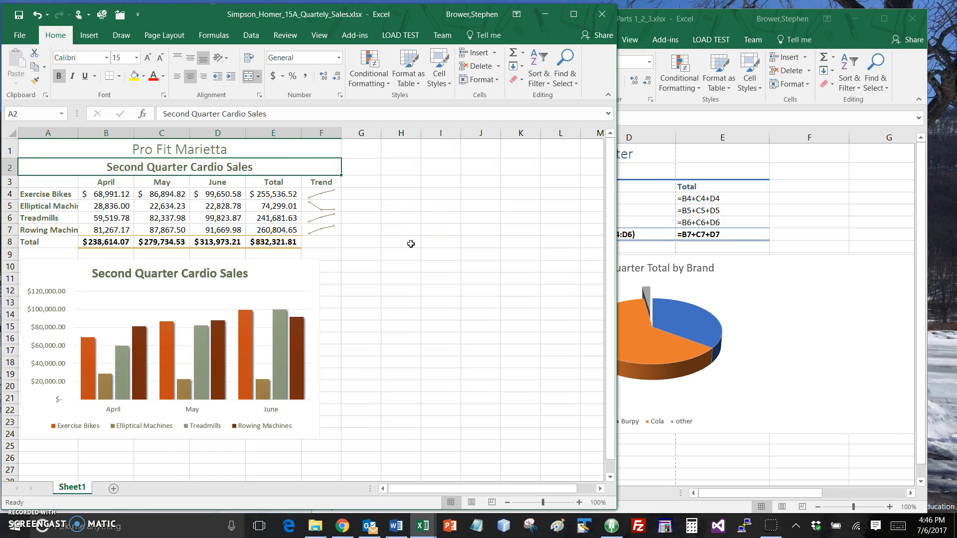
key(ctrl+grave)
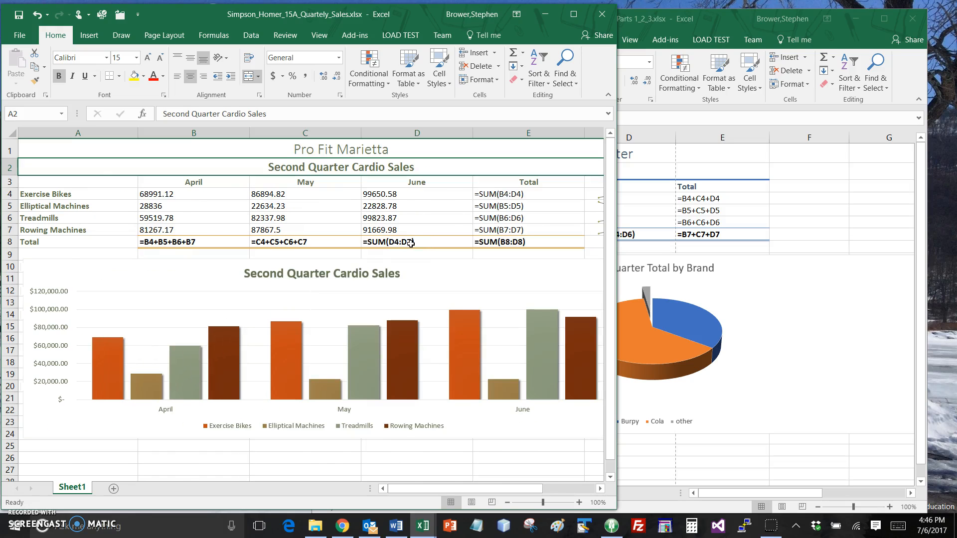
key(ctrl+grave)
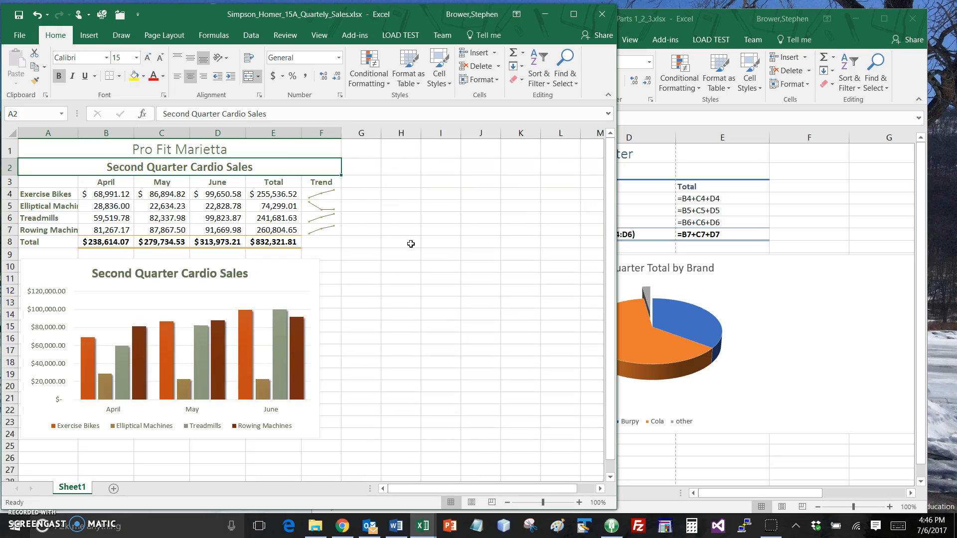
Step: Alternate between the two workbook windows and switch the soda sales worksheet back from formulas to values
click(647, 15)
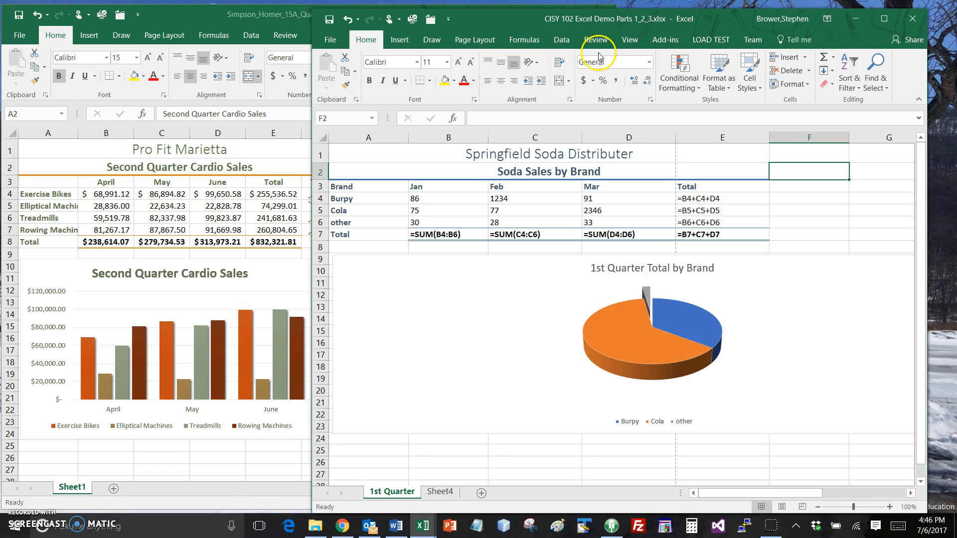
click(23, 424)
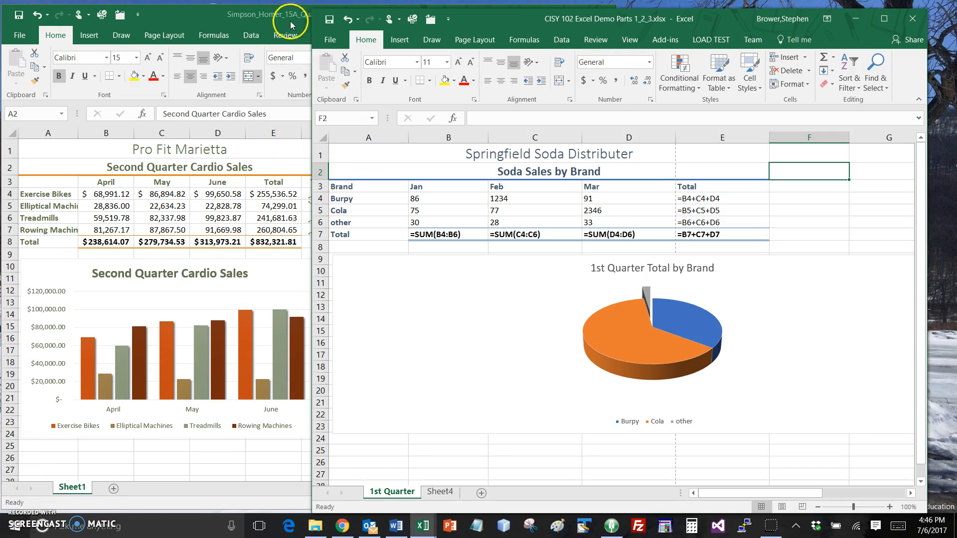
drag(287, 22, 289, 20)
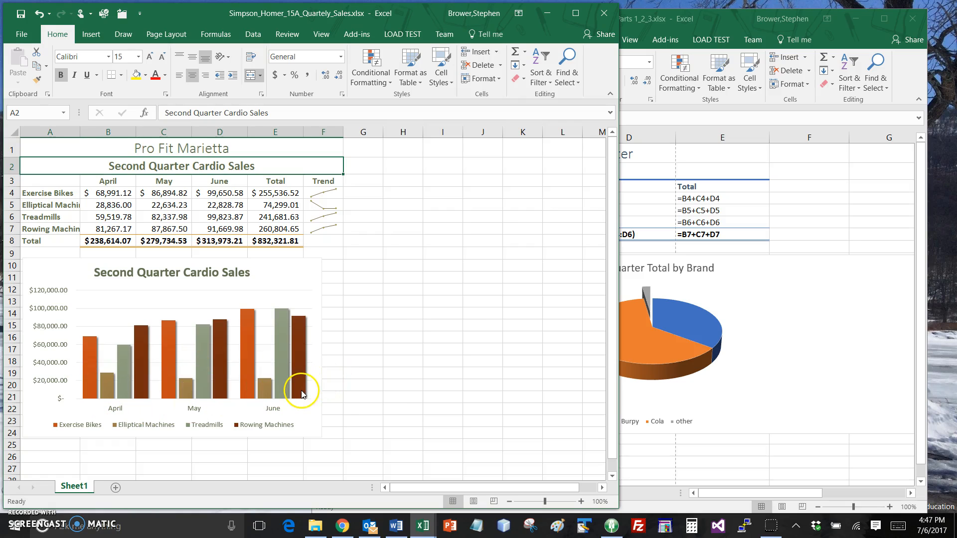
mouse_move(301, 392)
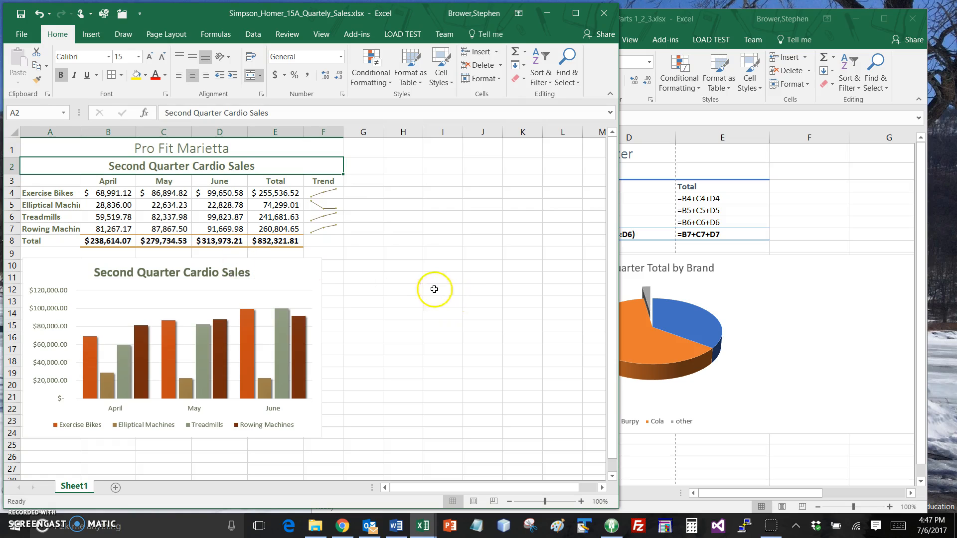
click(781, 20)
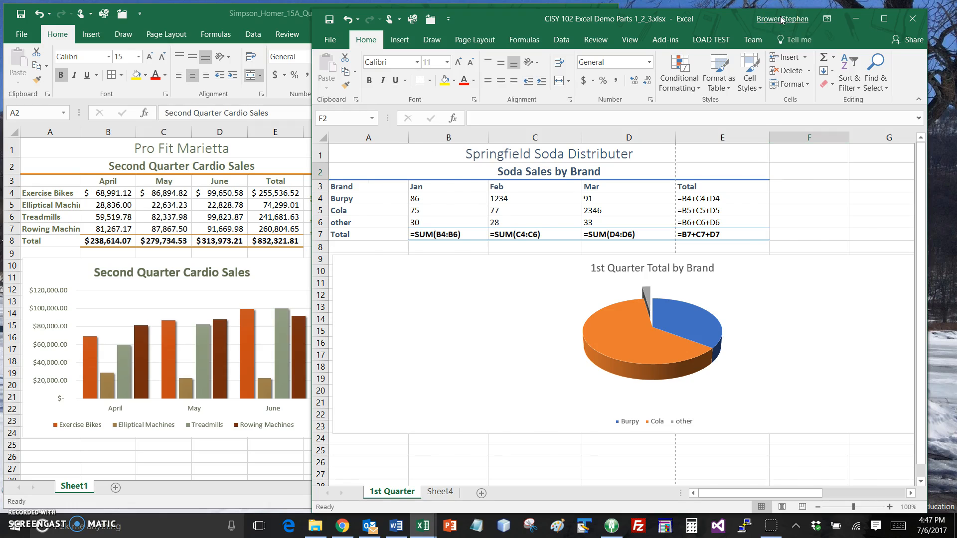
key(ctrl+grave)
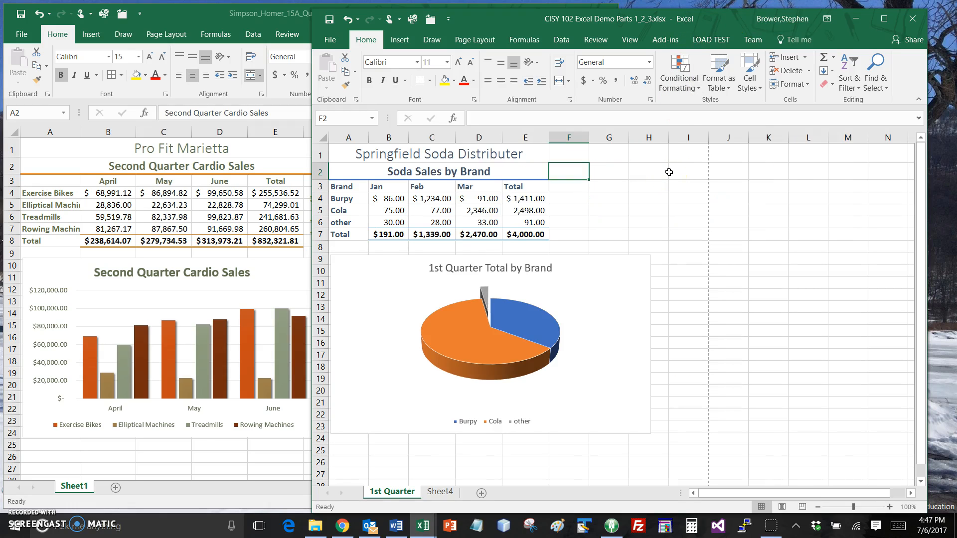